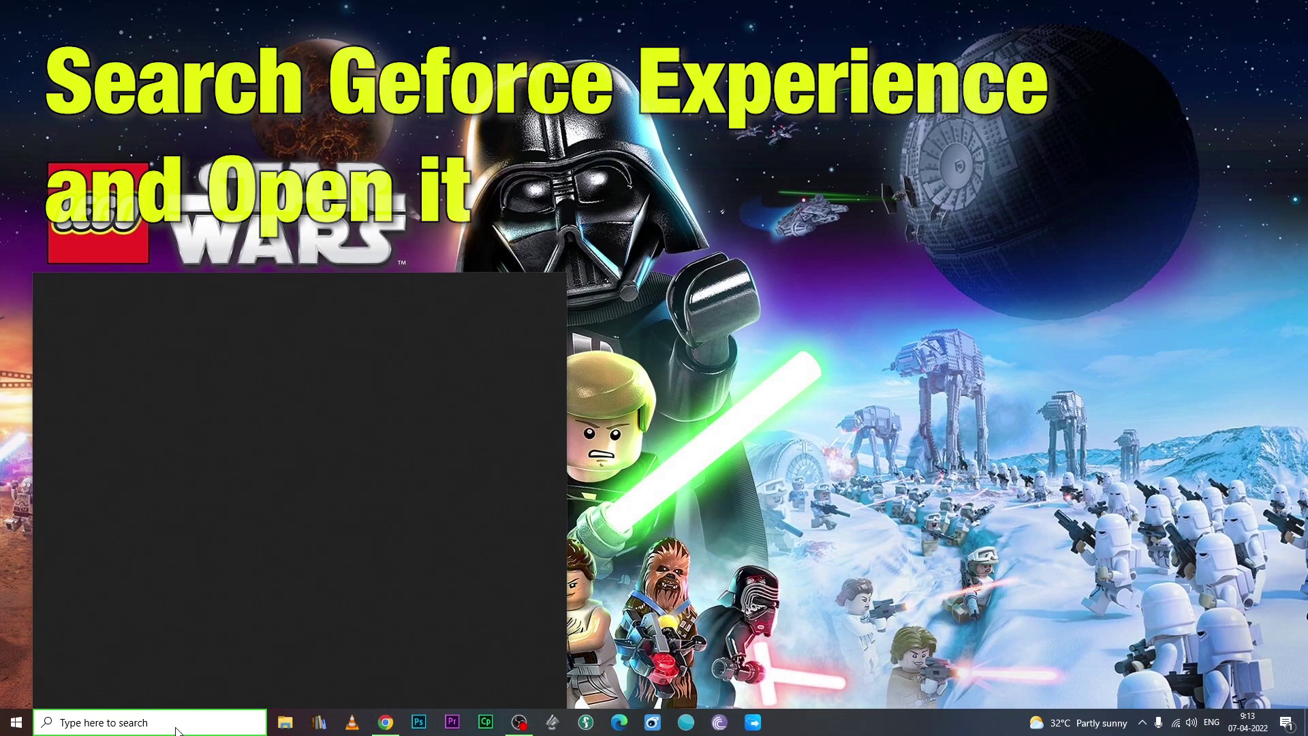
Step: Search the Start menu for 'ge' and launch GeForce Experience
{"action": "type", "text": "ge"}
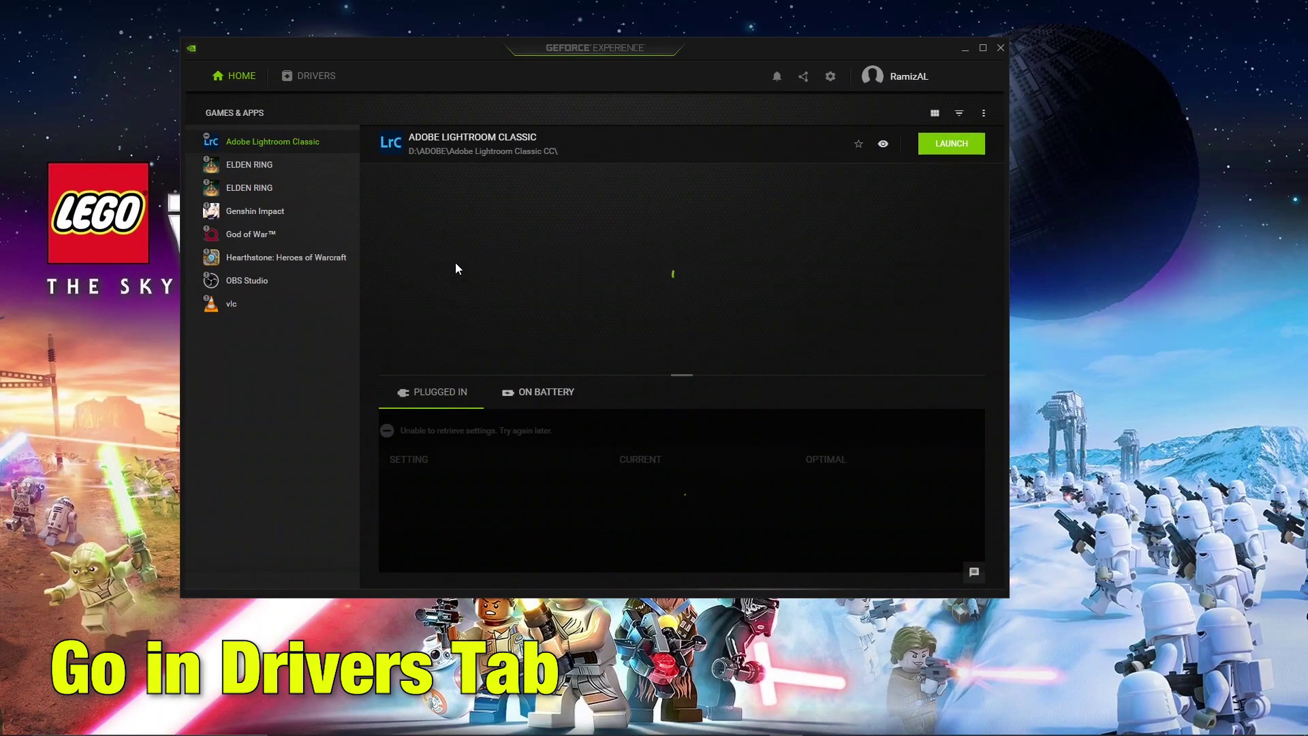
Step: Confirm Game Ready Driver 512.15 is the latest on the Drivers page and choose to reinstall it
{"action": "left_click", "coordinate": [299, 80]}
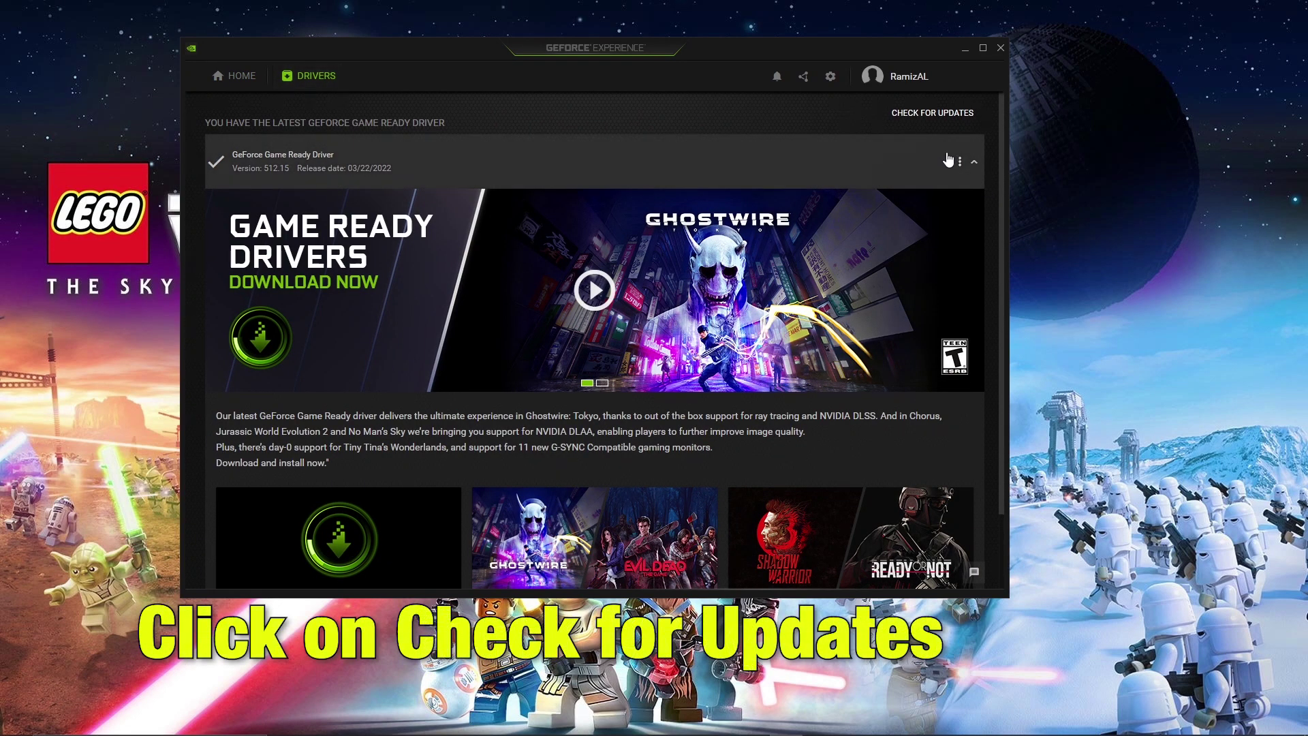
{"action": "left_click", "coordinate": [945, 114]}
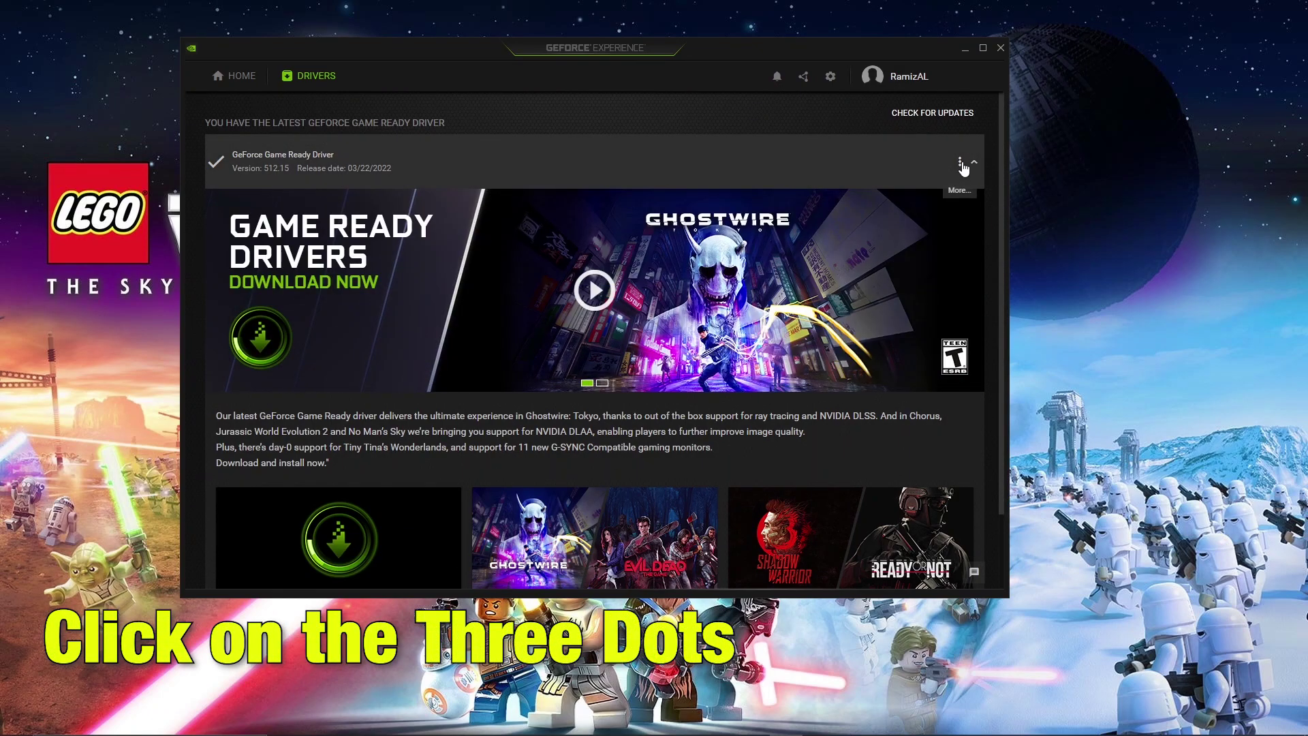
{"action": "left_click", "coordinate": [960, 162]}
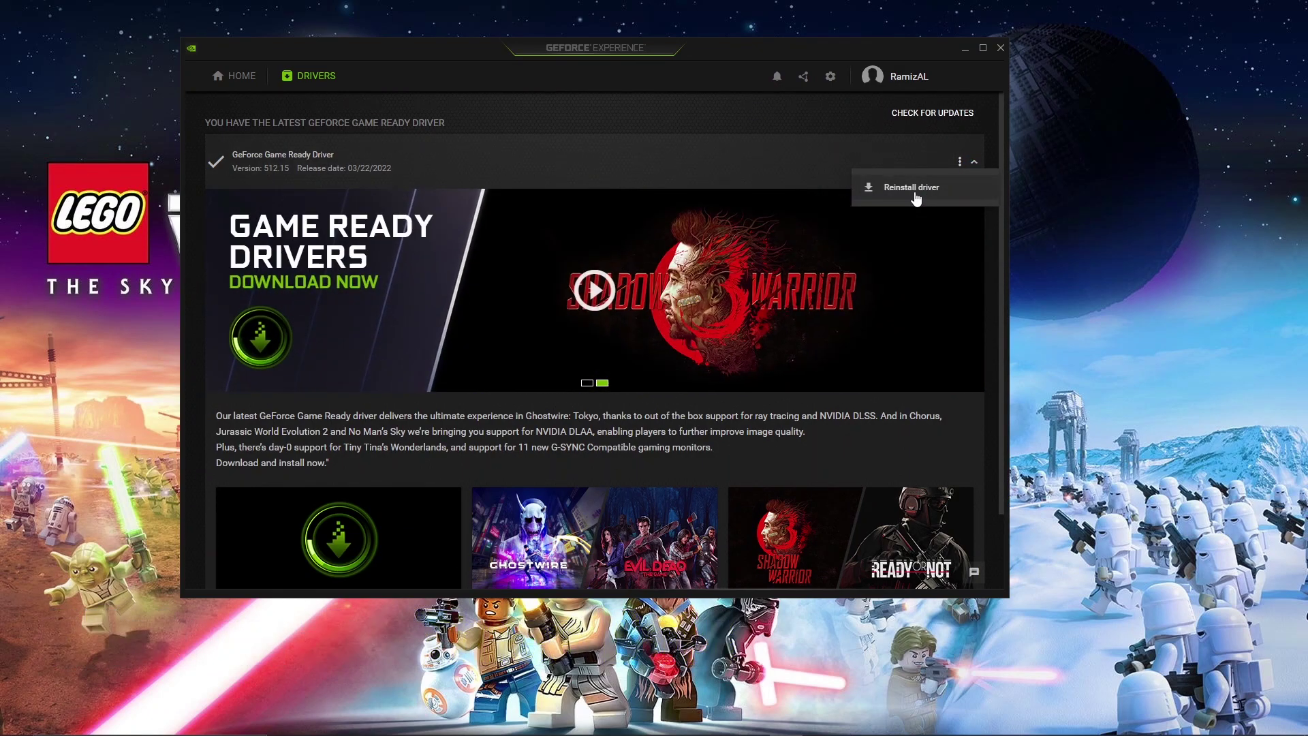
{"action": "left_click", "coordinate": [906, 188]}
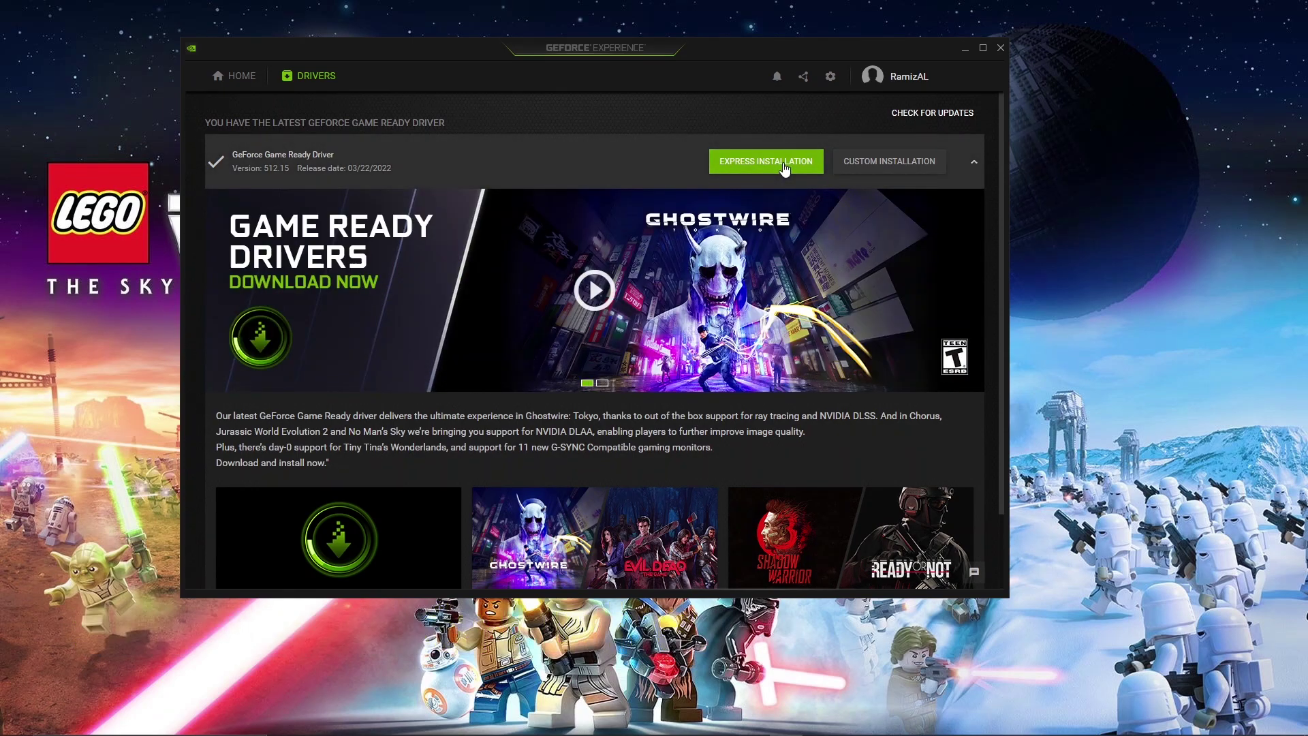
Step: Reinstall Game Ready Driver 512.15 as a custom installation with 'Perform a clean installation' ticked
{"action": "left_click", "coordinate": [866, 161]}
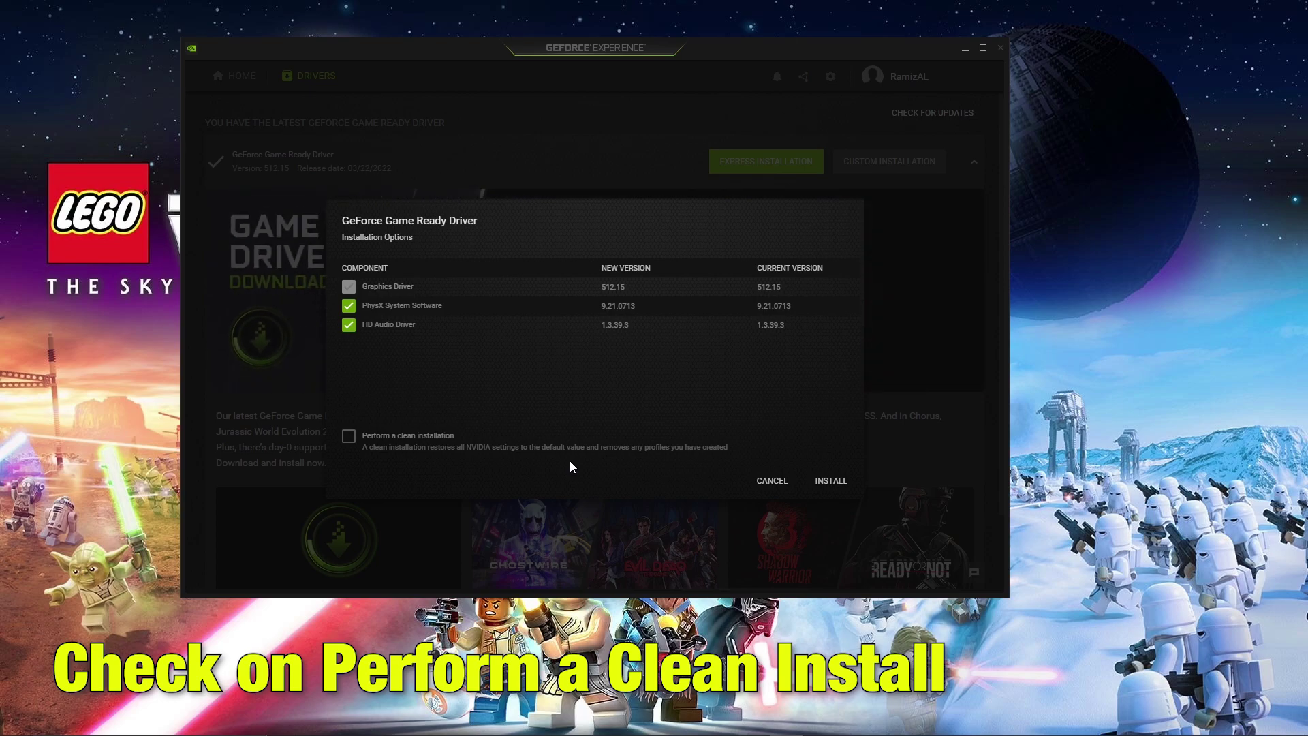
{"action": "left_click", "coordinate": [348, 437]}
{"action": "left_click", "coordinate": [831, 481]}
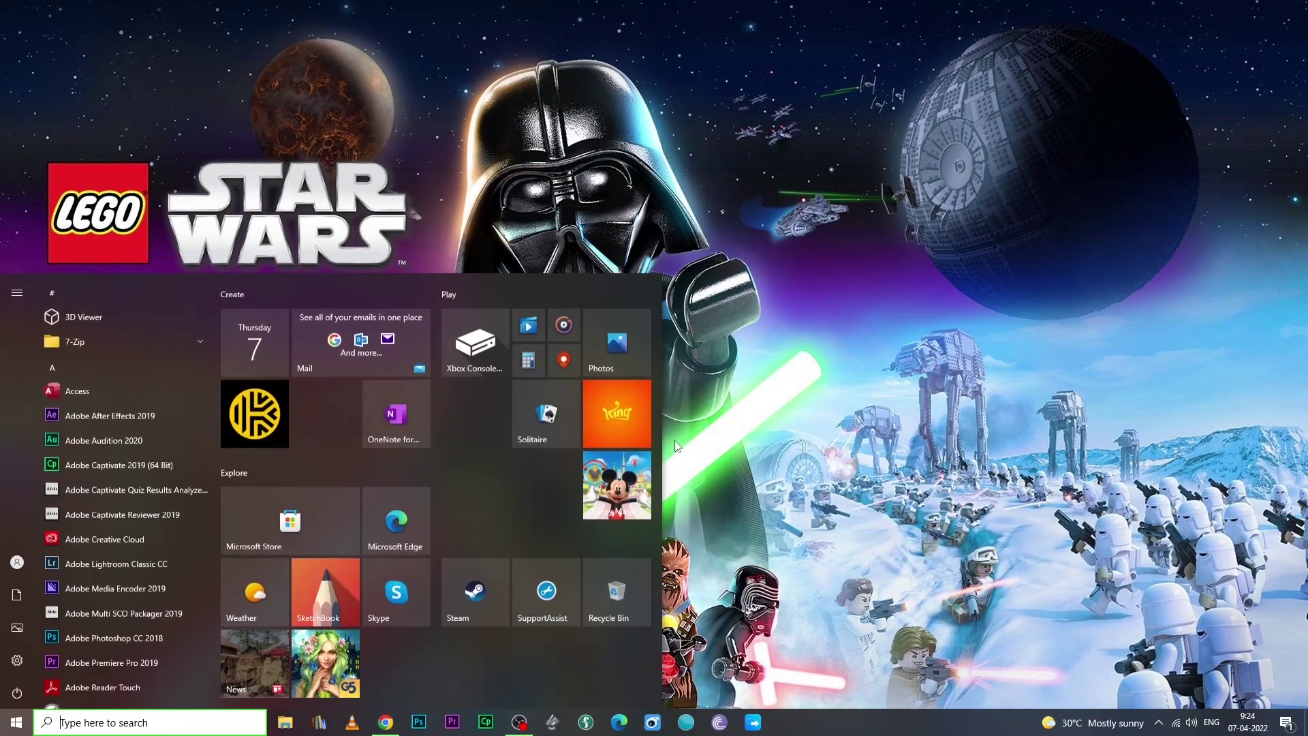
Step: Add the DX11 exe from F:\GAM\steamapps\common\LEGO Star Wars - The Skywalker Saga to Graphics settings
{"action": "type", "text": "grap"}
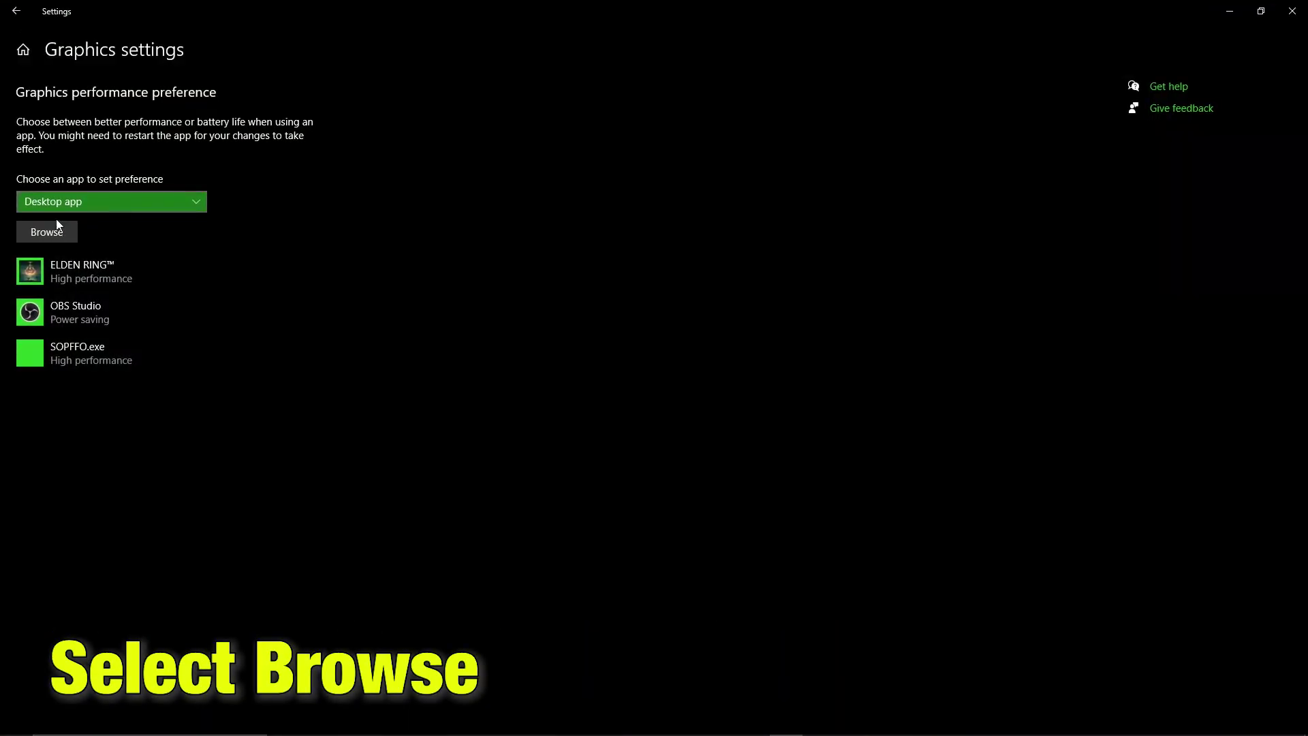
{"action": "left_click", "coordinate": [47, 235]}
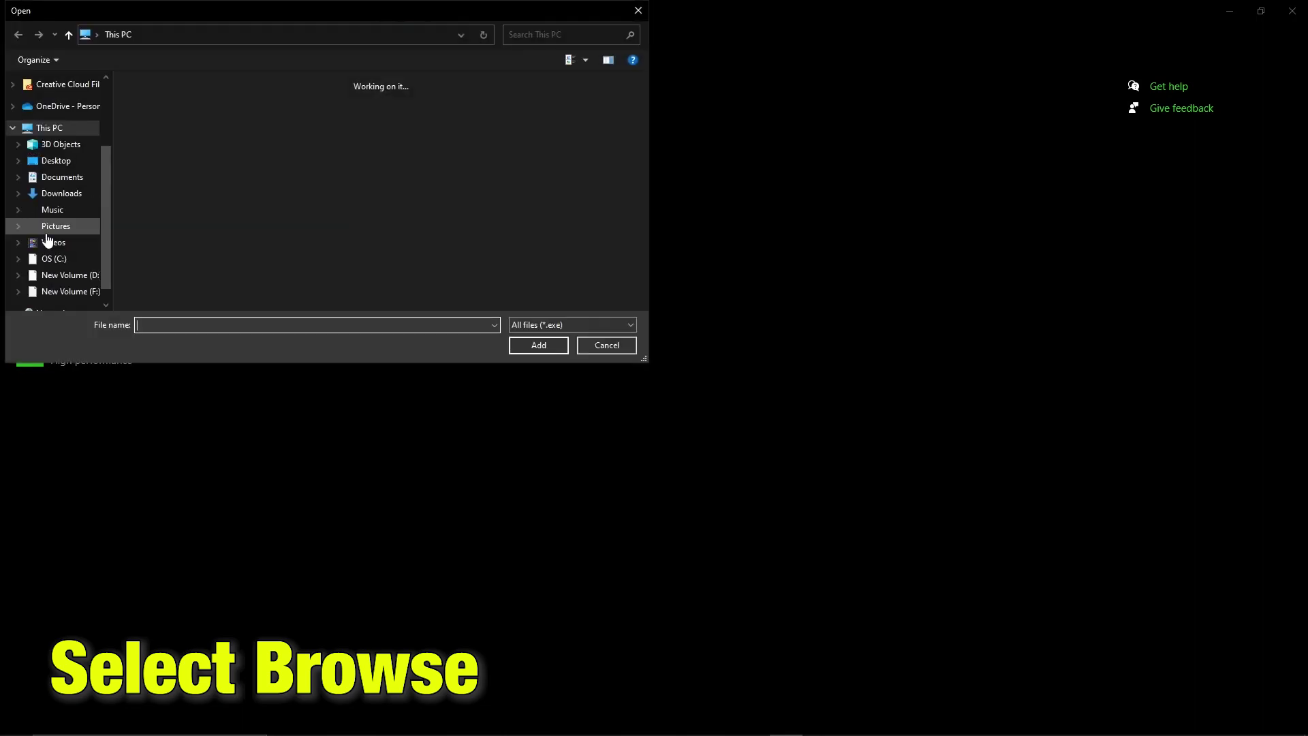
{"action": "double_click", "coordinate": [517, 261]}
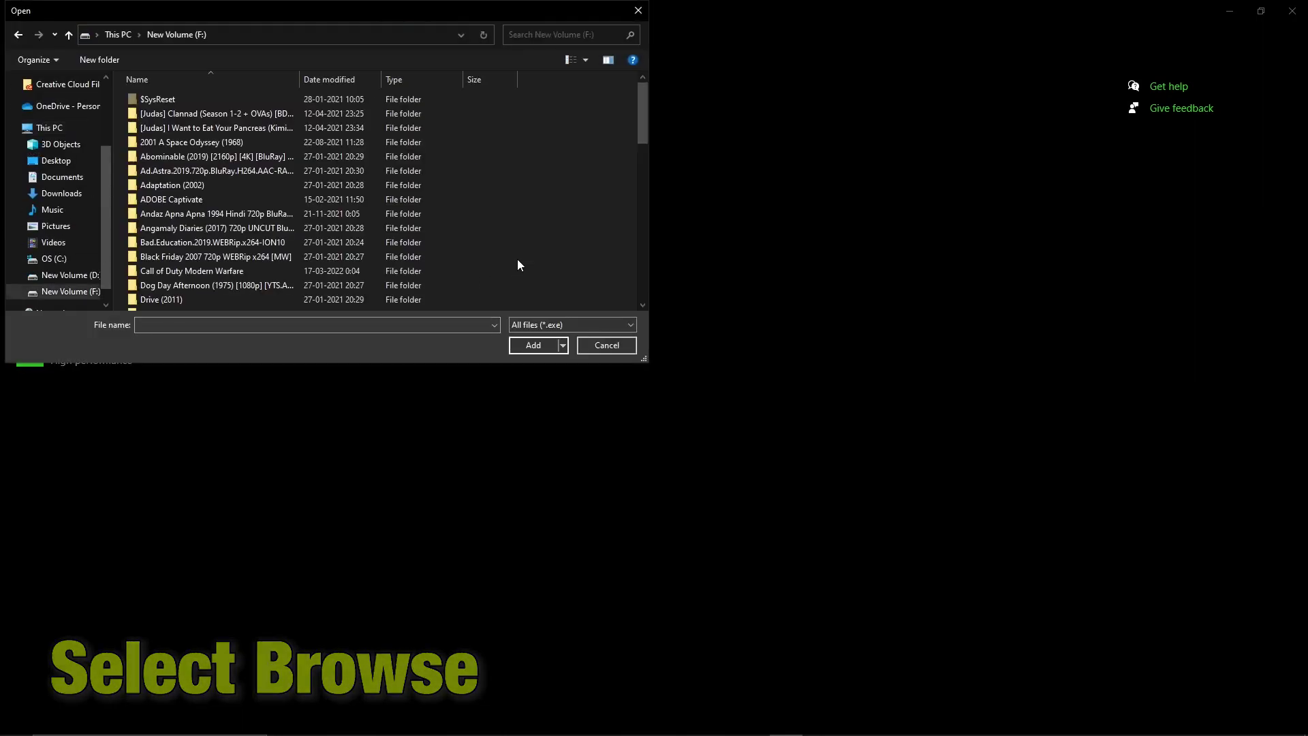
{"action": "double_click", "coordinate": [187, 247]}
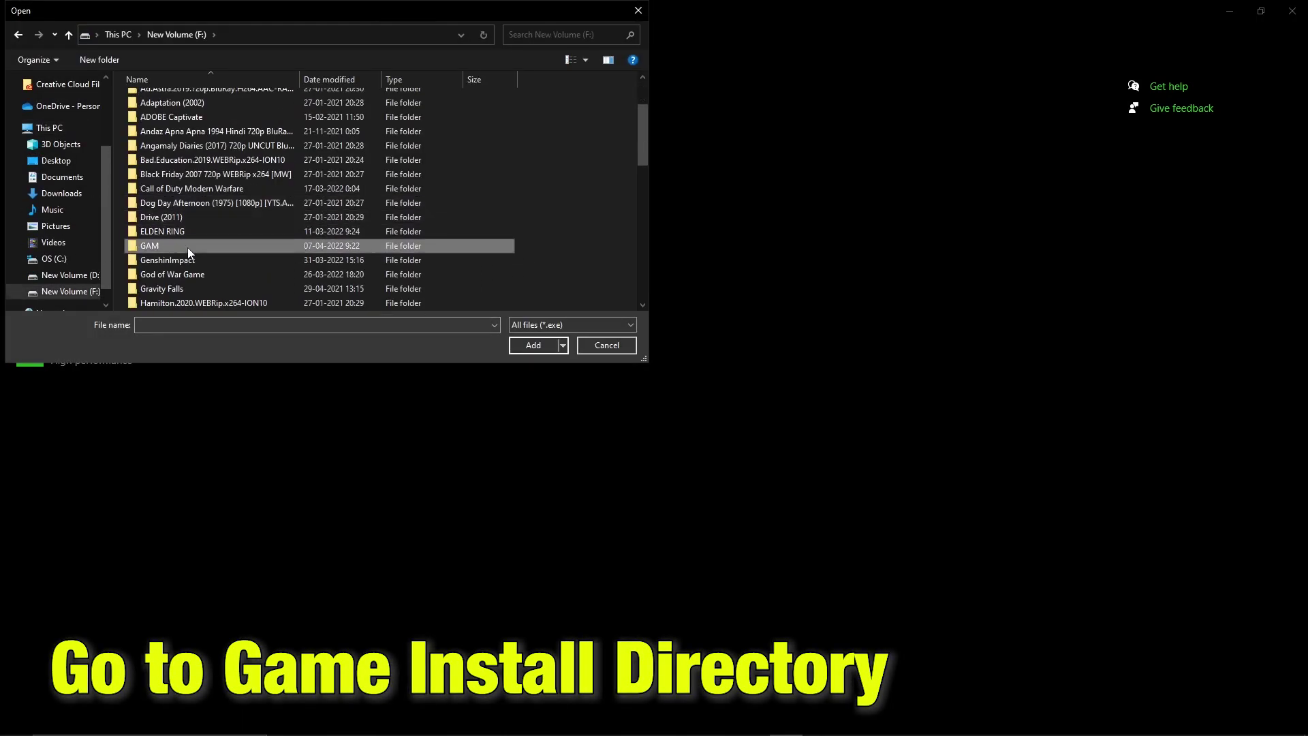
{"action": "double_click", "coordinate": [183, 103]}
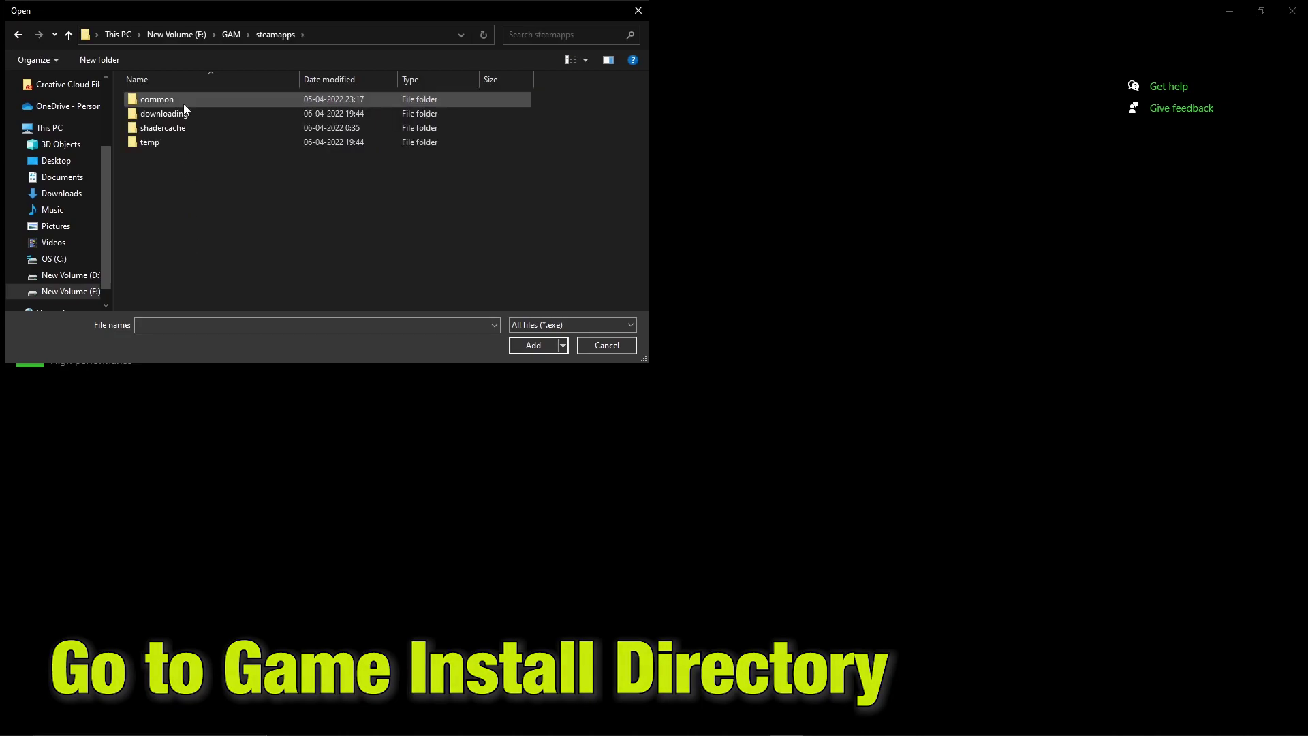
{"action": "double_click", "coordinate": [182, 104]}
{"action": "double_click", "coordinate": [178, 128]}
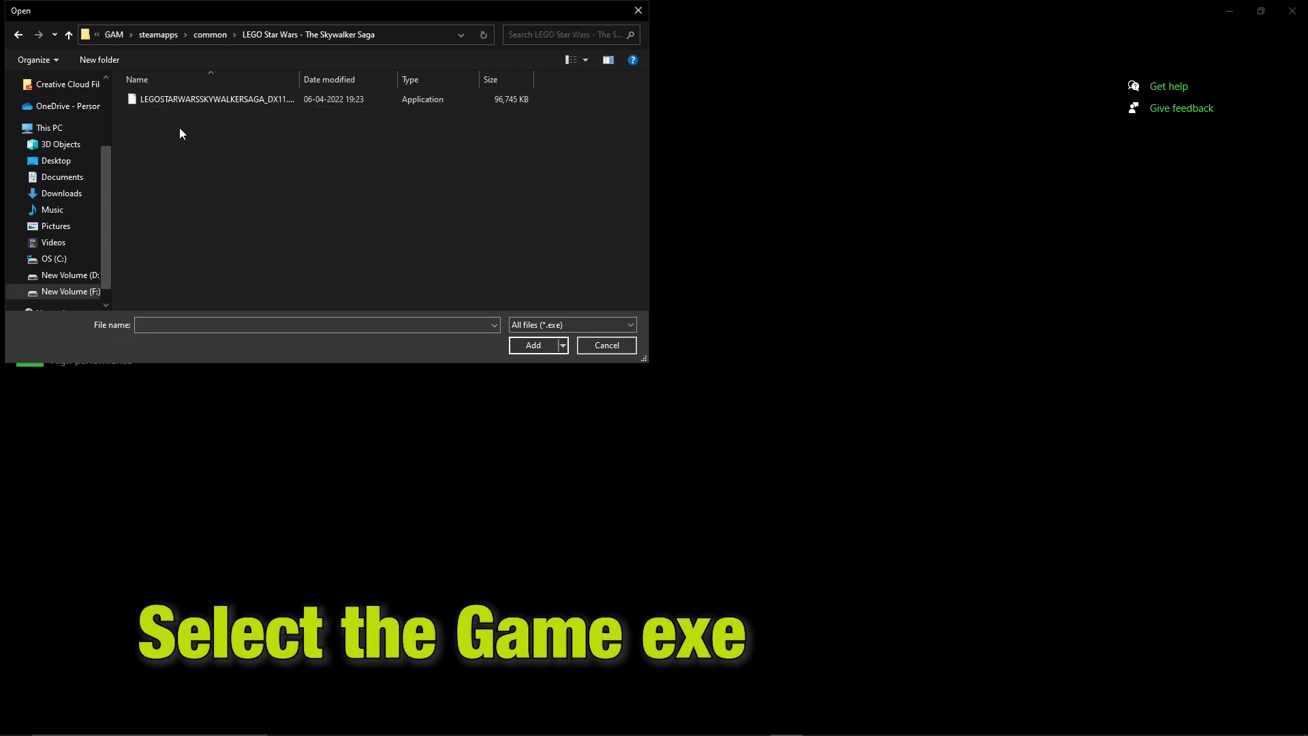
{"action": "left_click", "coordinate": [190, 101]}
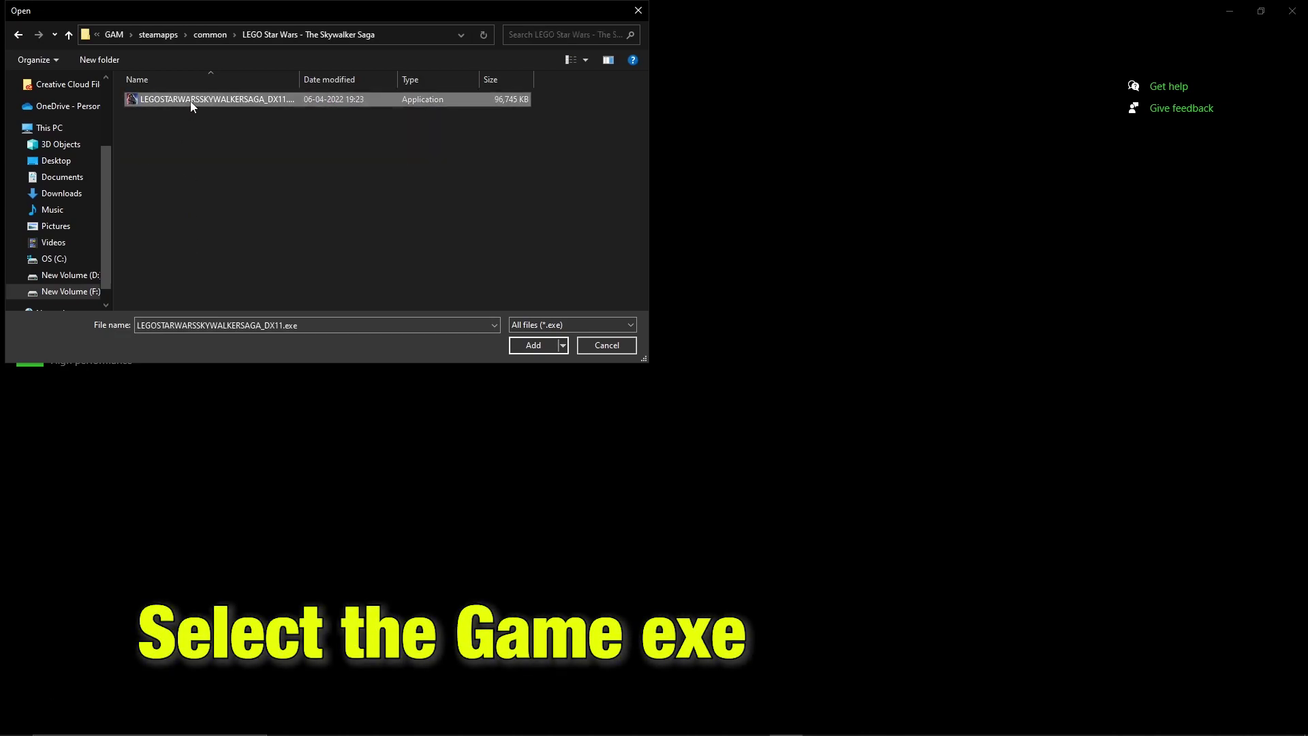
{"action": "left_click", "coordinate": [523, 344]}
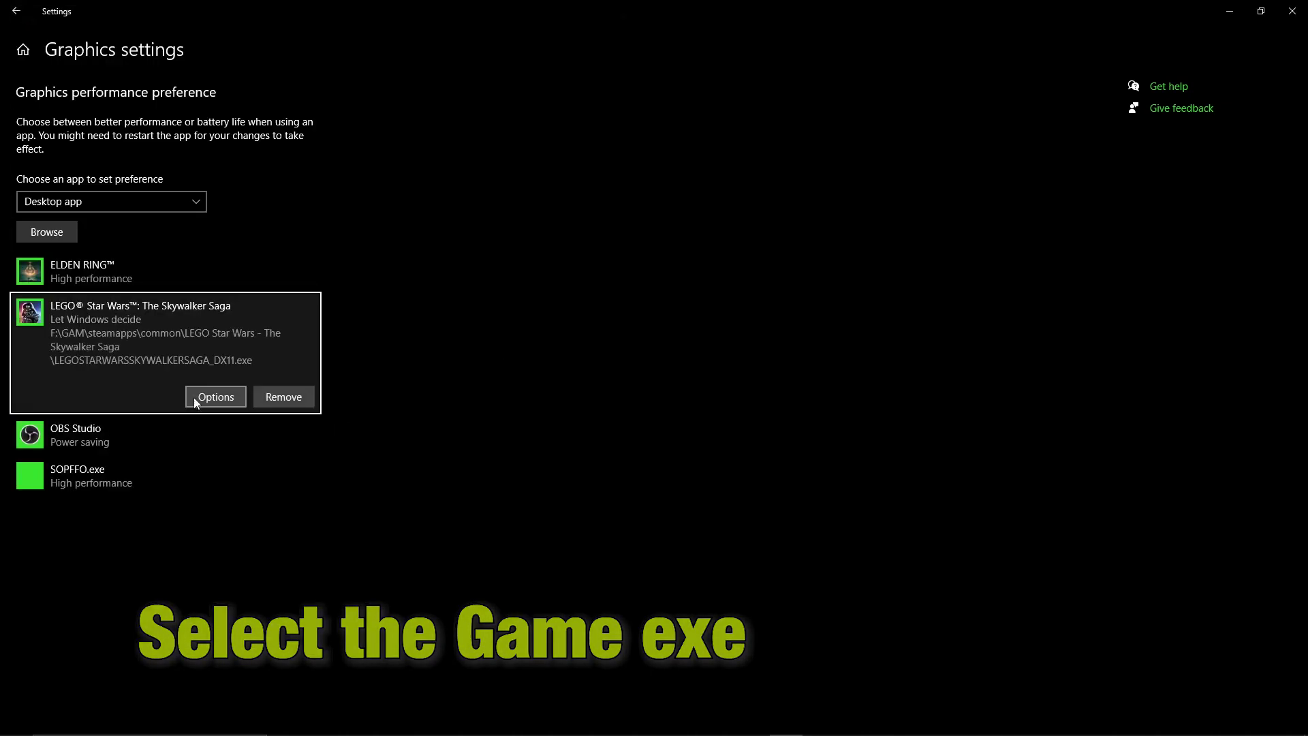
Step: Set the LEGO Star Wars graphics preference to High performance (NVIDIA GeForce GTX 970M)
{"action": "left_click", "coordinate": [214, 396]}
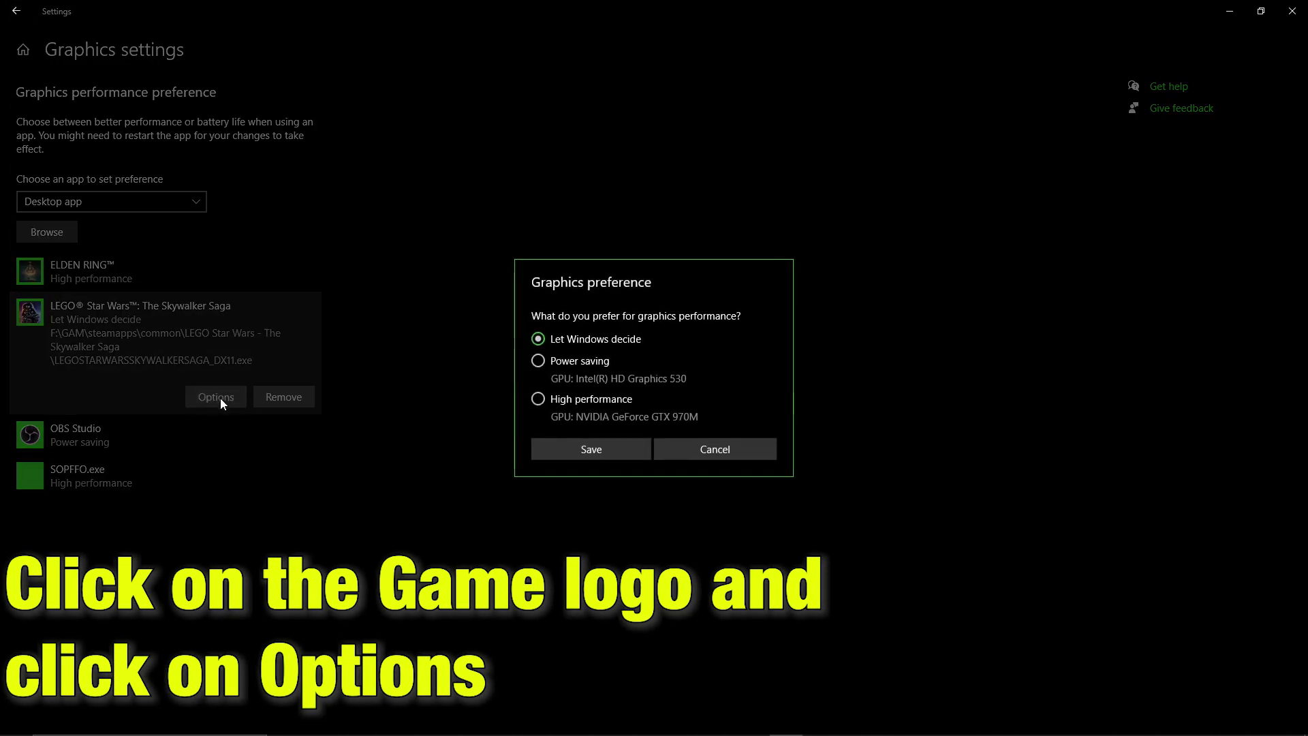
{"action": "left_click", "coordinate": [552, 400]}
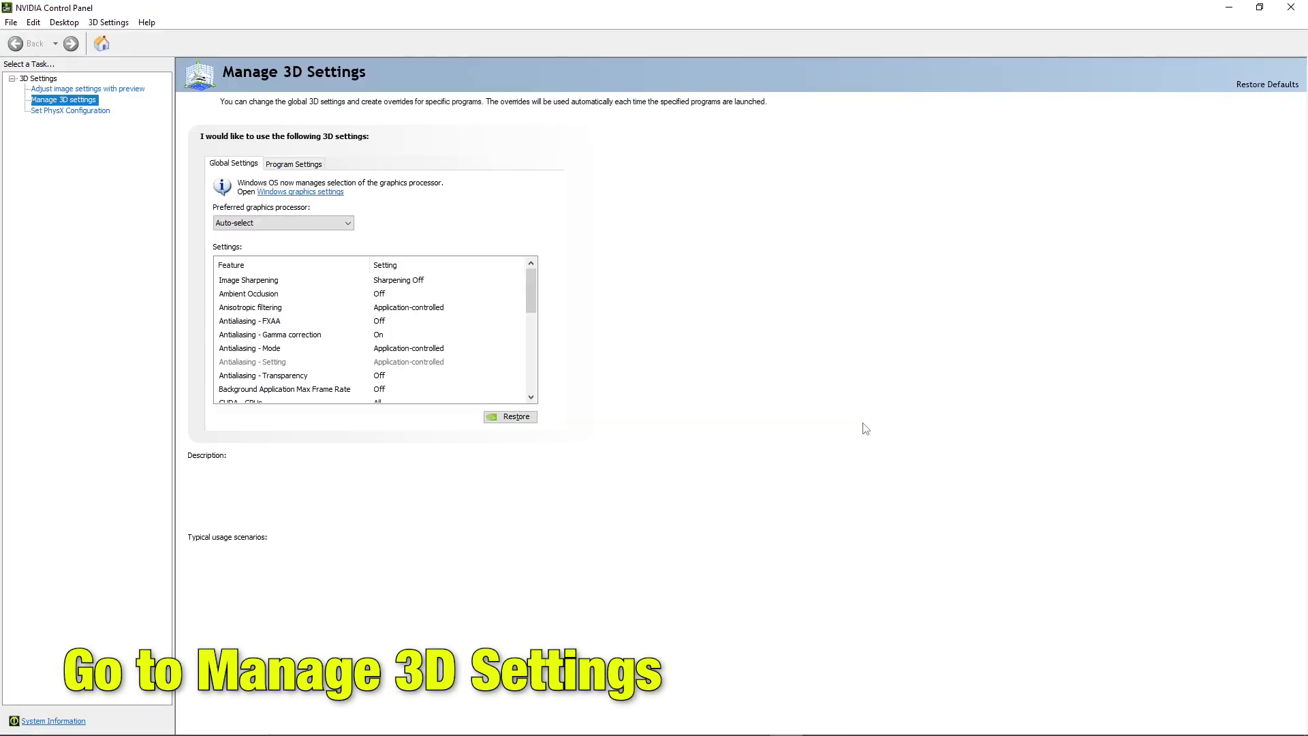
Step: On Program Settings, pick the DX11 exe from F:\GAM\steamapps\common\LEGO Star Wars - The Skywalker Saga
{"action": "left_click", "coordinate": [290, 163]}
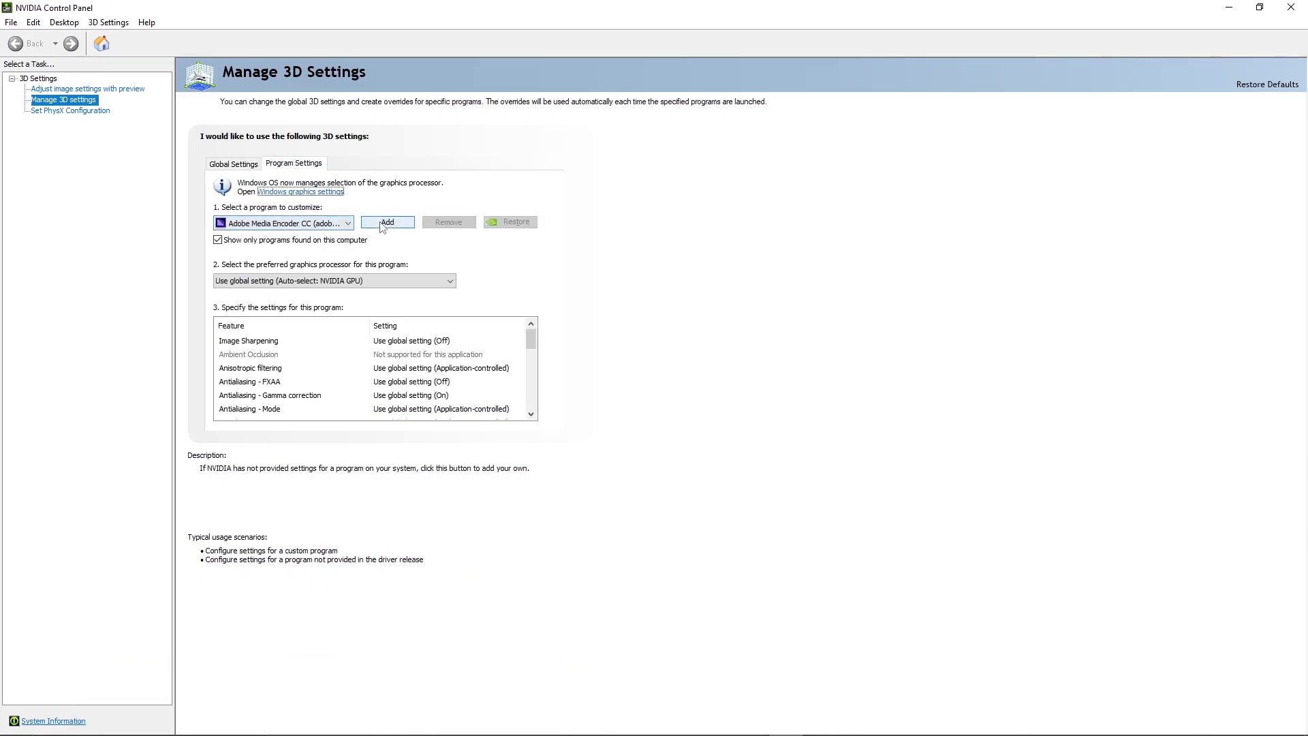
{"action": "left_click", "coordinate": [383, 224]}
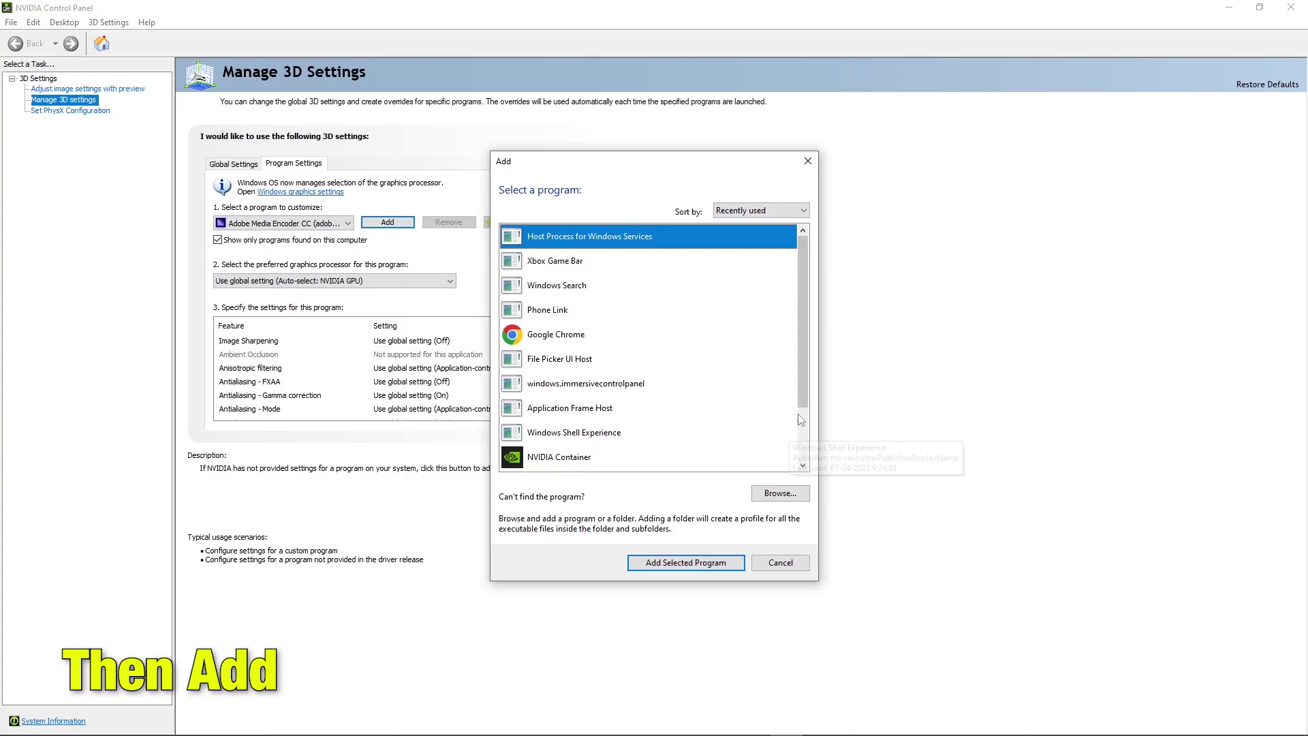
{"action": "left_click", "coordinate": [767, 494]}
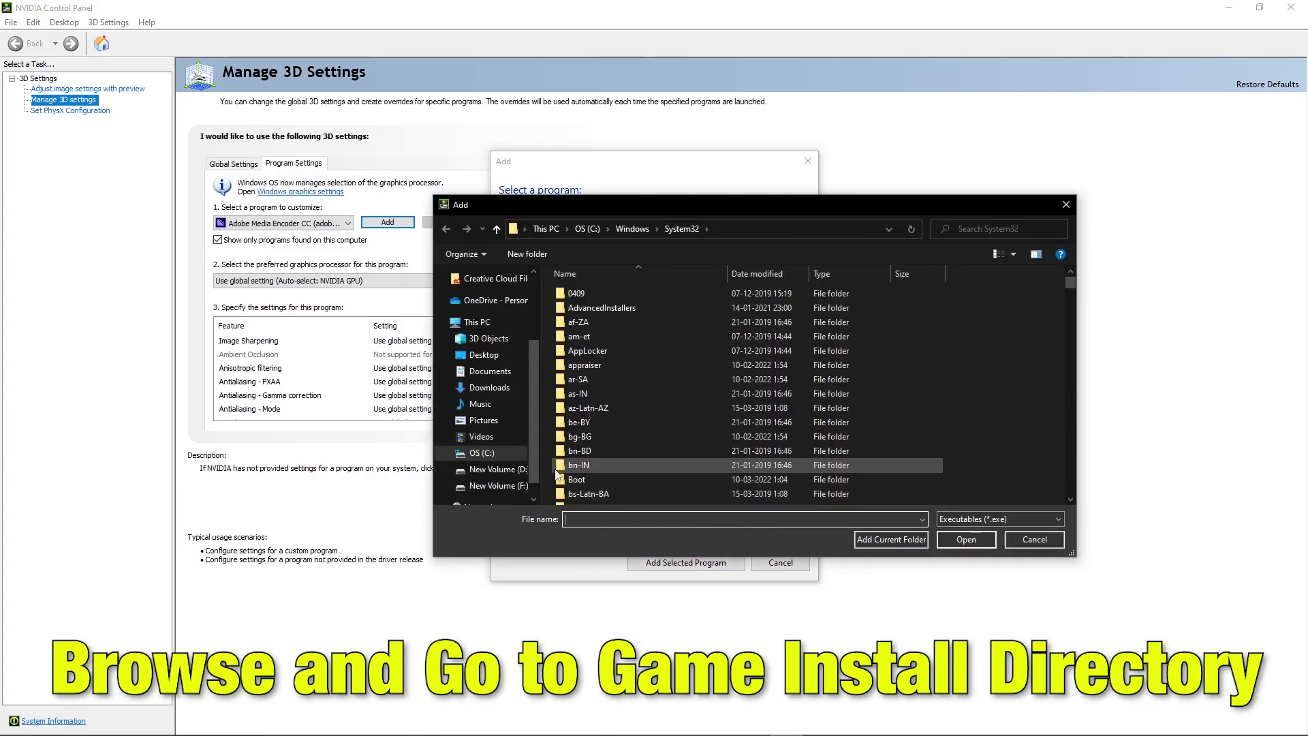
{"action": "left_click", "coordinate": [493, 486]}
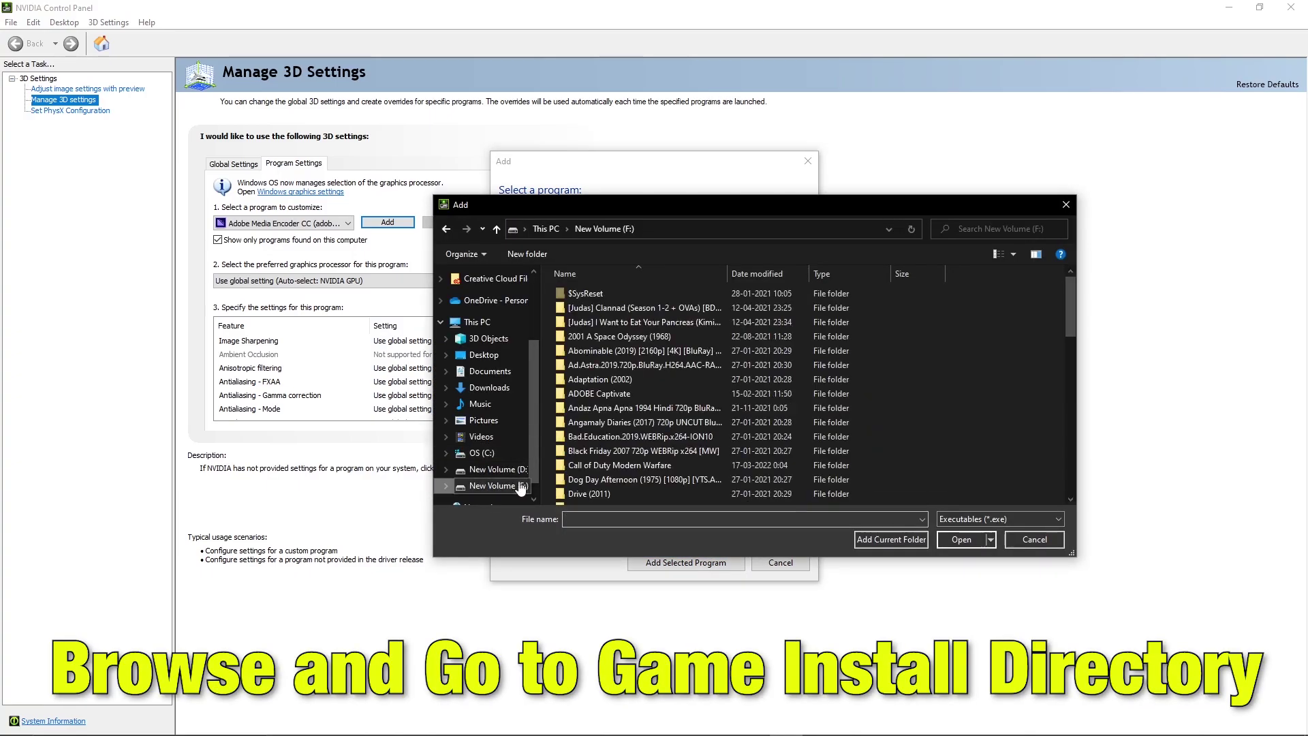
{"action": "scroll", "coordinate": [608, 433], "scroll_direction": "down", "scroll_amount": 2}
{"action": "double_click", "coordinate": [603, 438]}
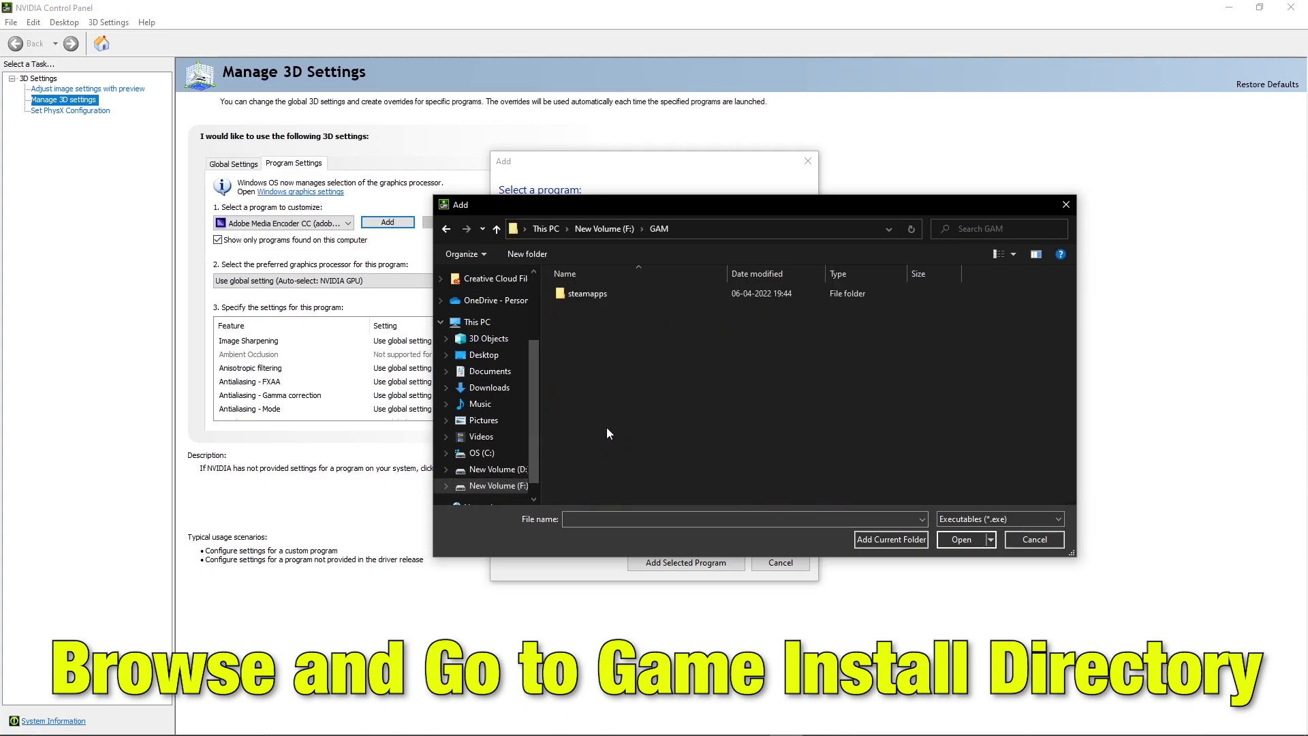
{"action": "double_click", "coordinate": [583, 294]}
{"action": "double_click", "coordinate": [605, 293]}
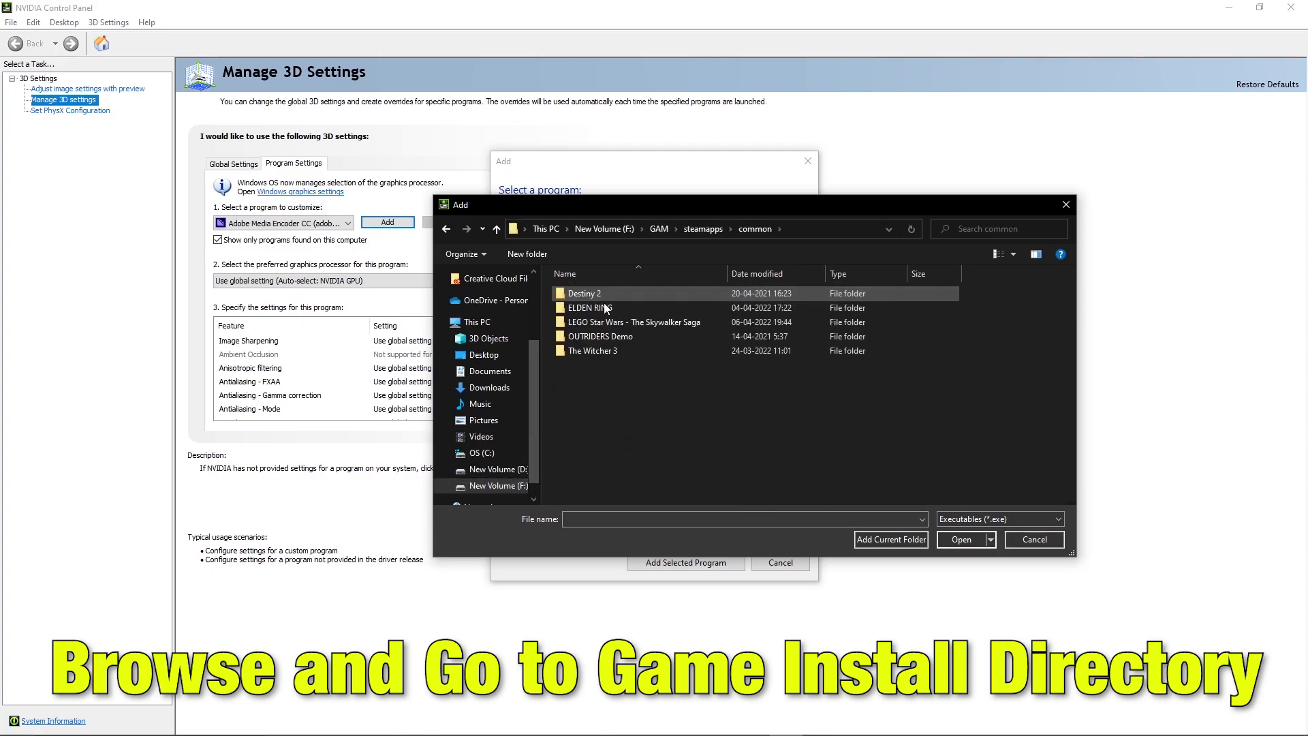
{"action": "double_click", "coordinate": [603, 322]}
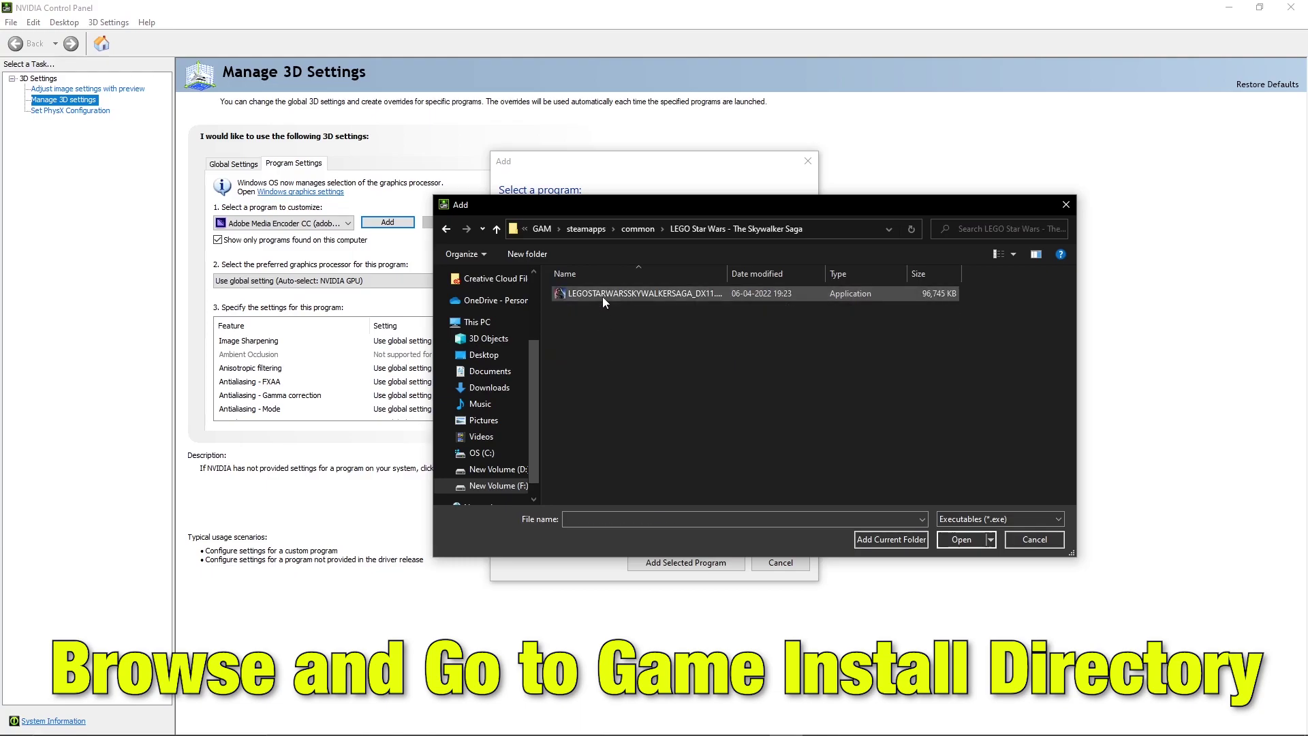
{"action": "left_click", "coordinate": [602, 297]}
Step: Add the game as a program and set its preferred graphics processor to High-performance NVIDIA processor
{"action": "left_click", "coordinate": [959, 539]}
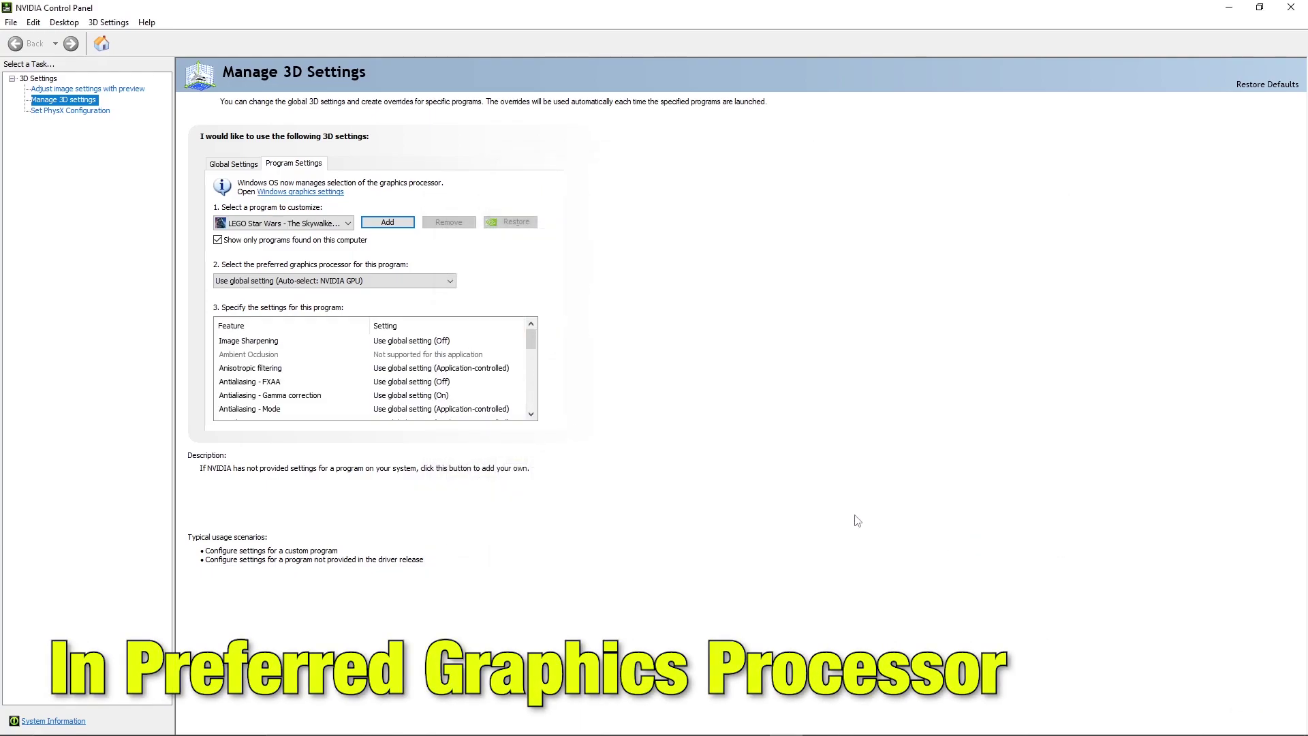
{"action": "left_click", "coordinate": [307, 281]}
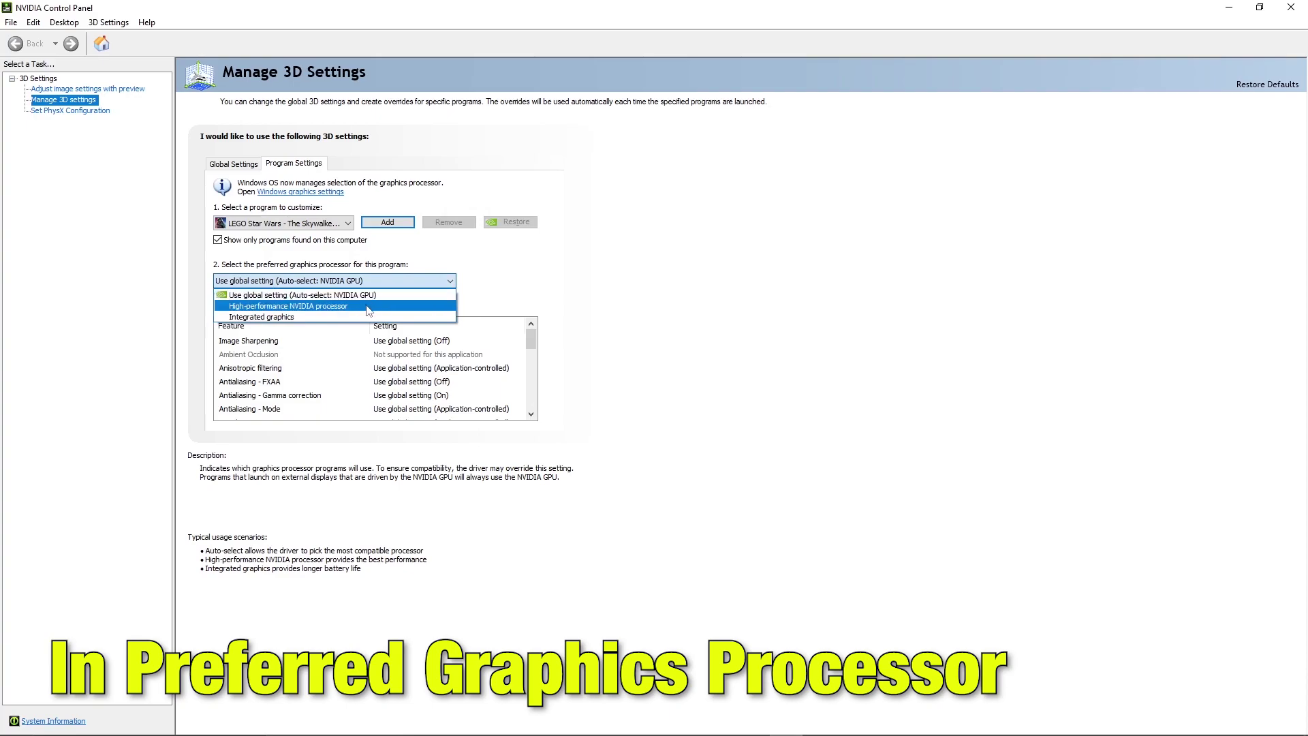
{"action": "left_click", "coordinate": [314, 310]}
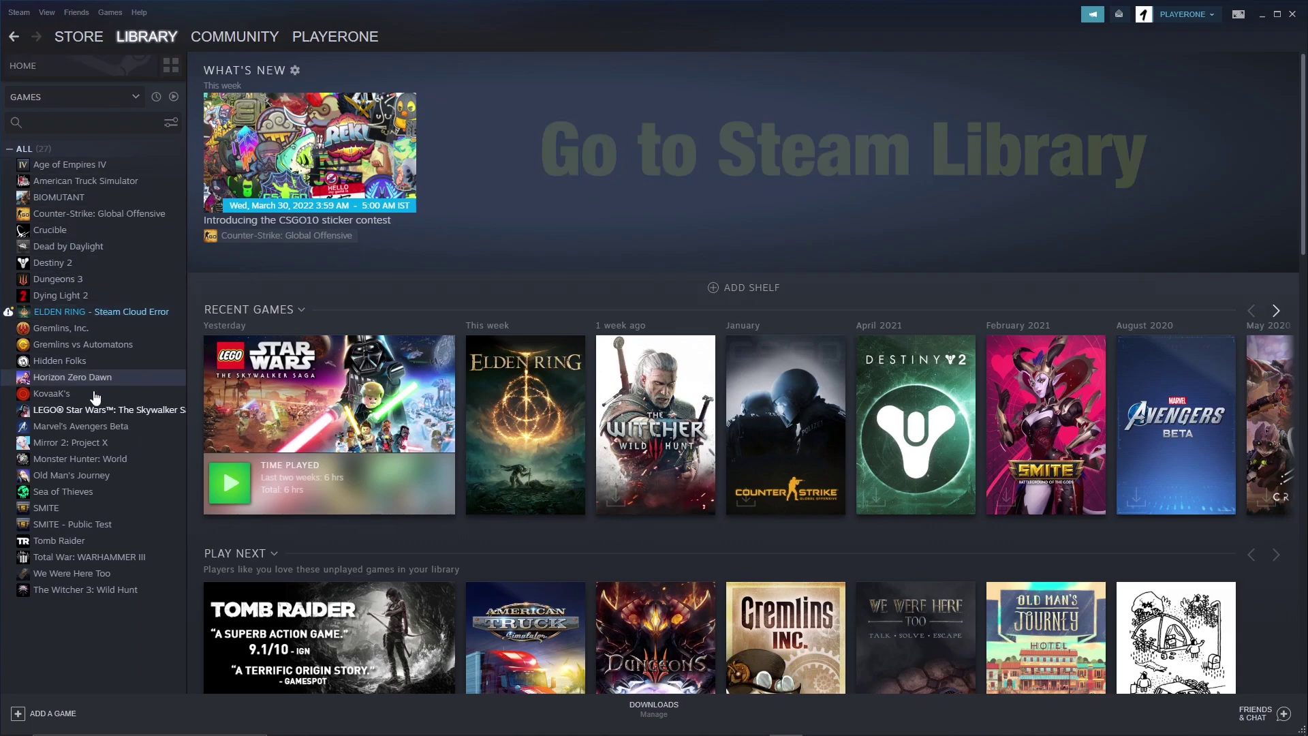
Step: Set LEGO Star Wars: The Skywalker Saga's Steam launch options to '-windowed -noborder'
{"action": "left_click", "coordinate": [94, 411]}
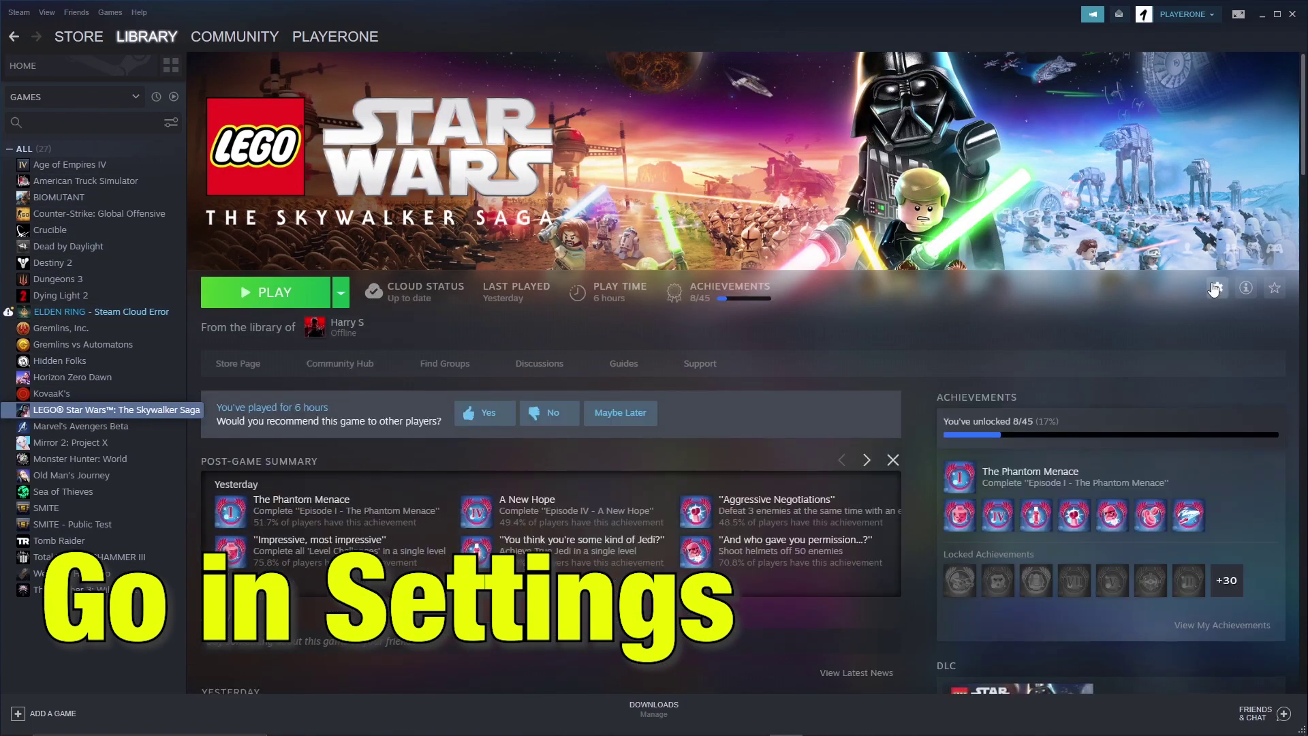
{"action": "left_click", "coordinate": [1215, 288]}
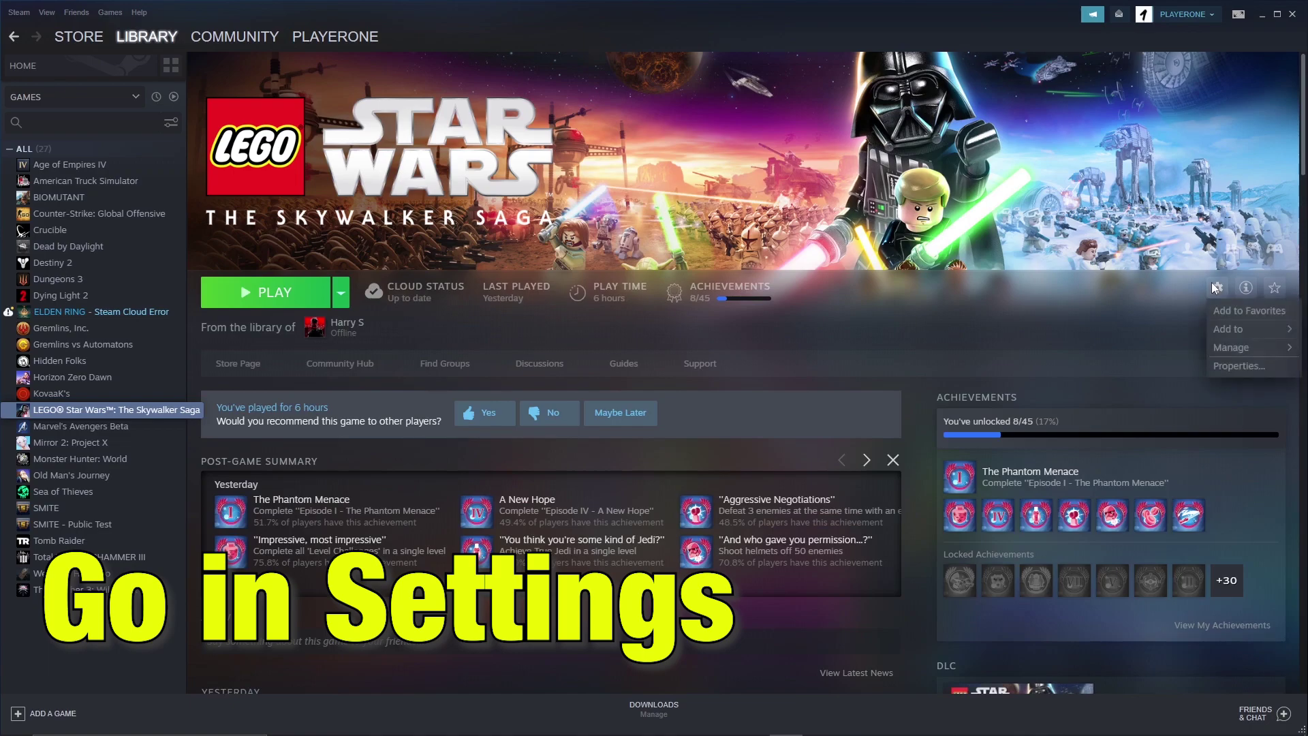
{"action": "left_click", "coordinate": [1238, 370]}
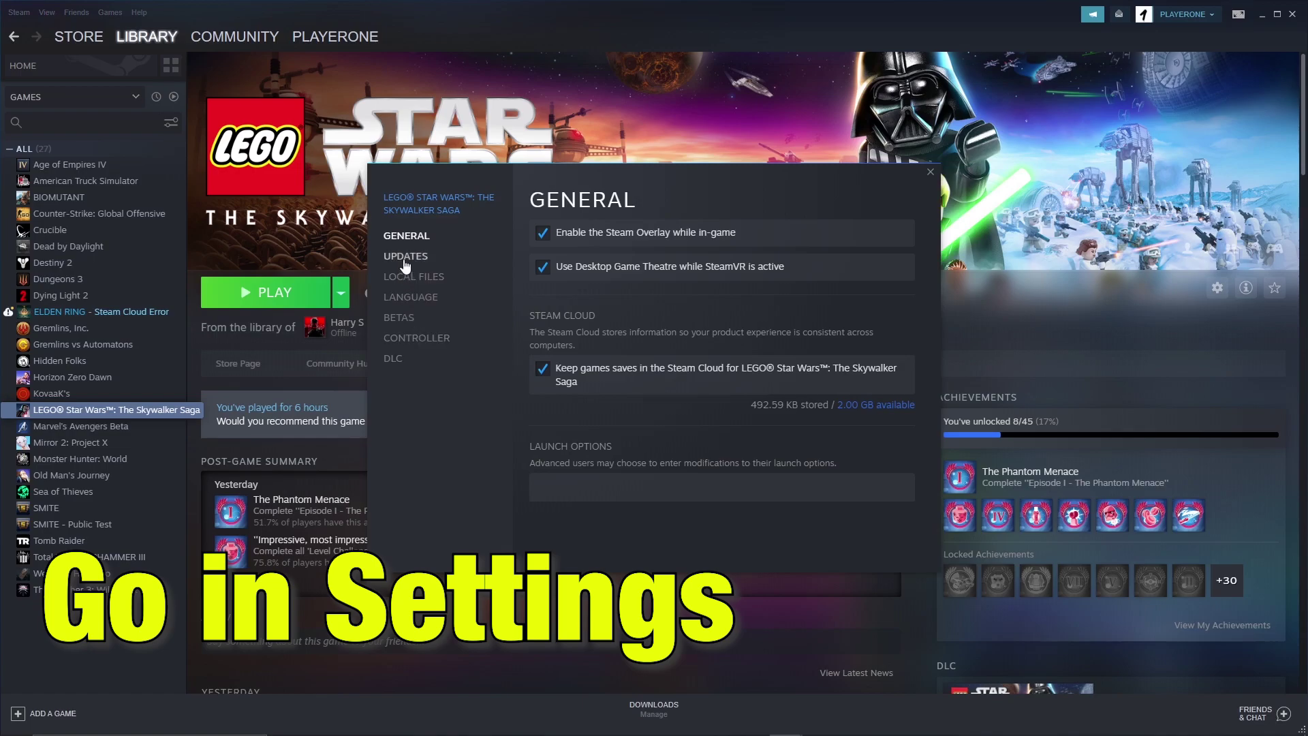
{"action": "left_click", "coordinate": [599, 495]}
{"action": "left_click", "coordinate": [620, 510]}
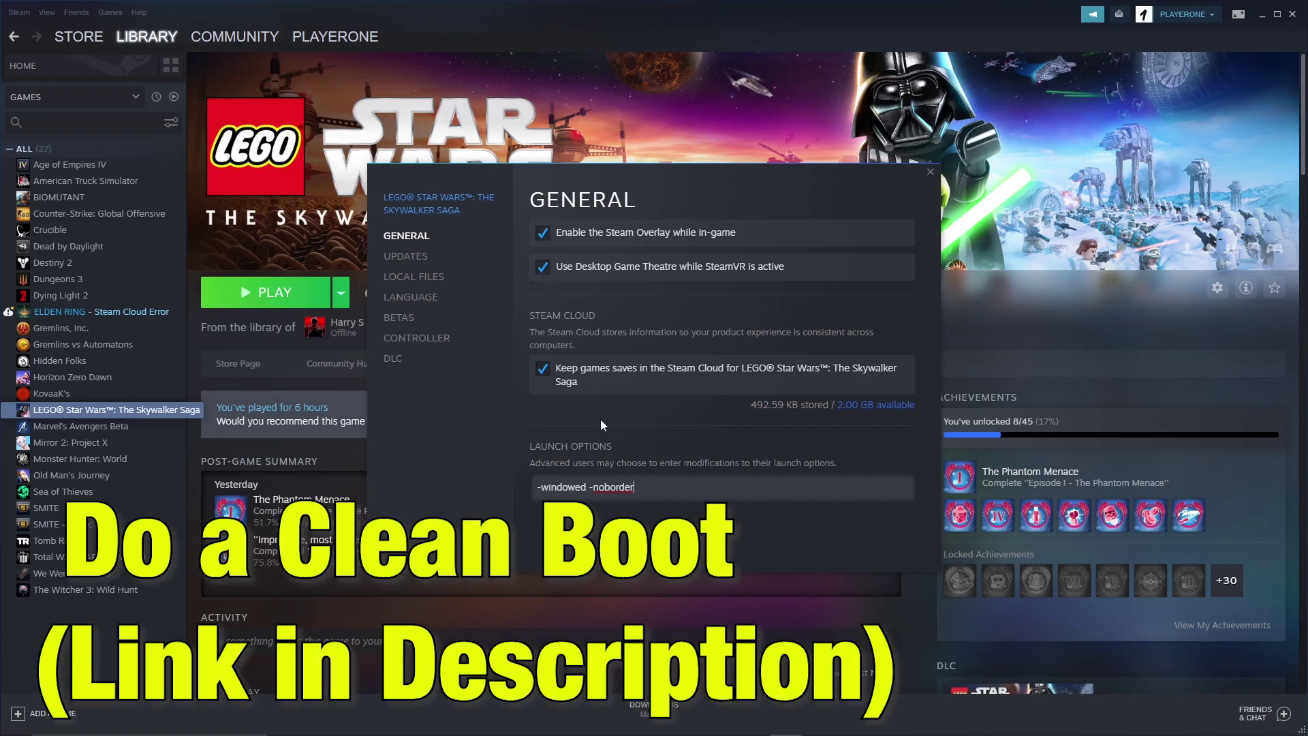
{"action": "left_click", "coordinate": [615, 418]}
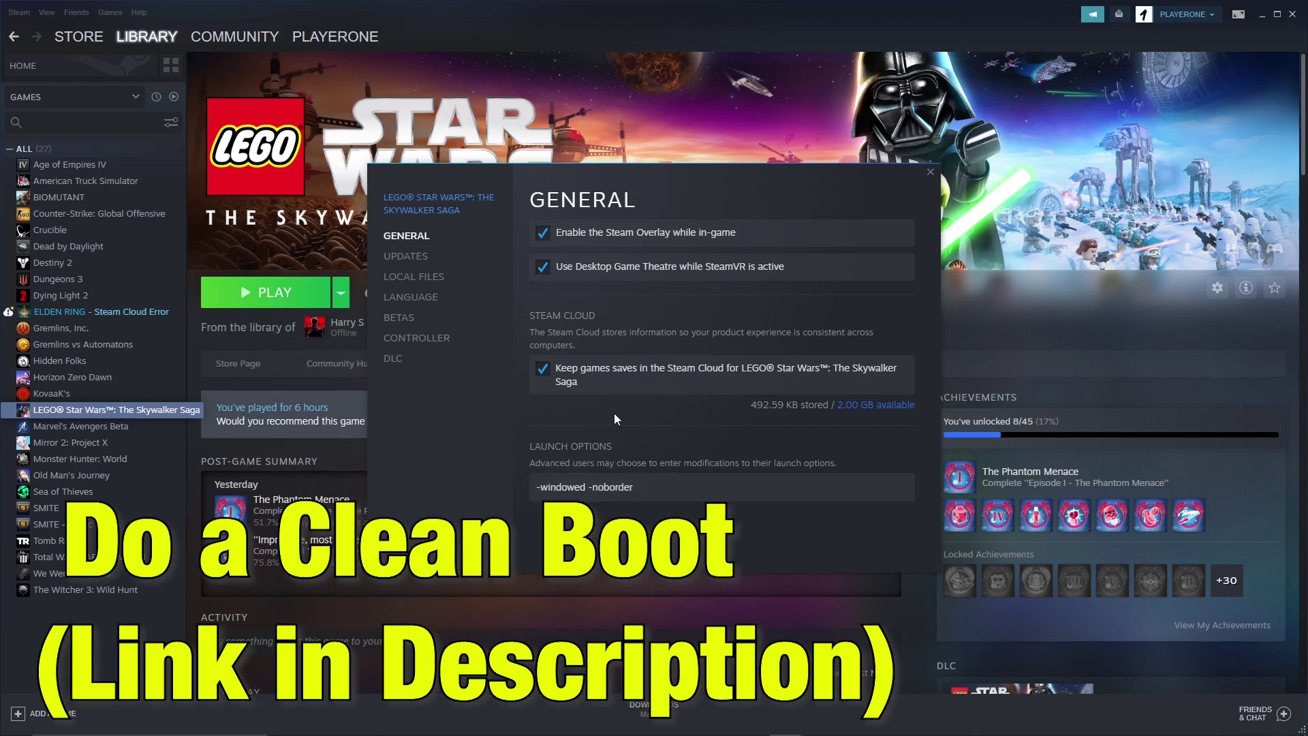
{"action": "left_click", "coordinate": [930, 172]}
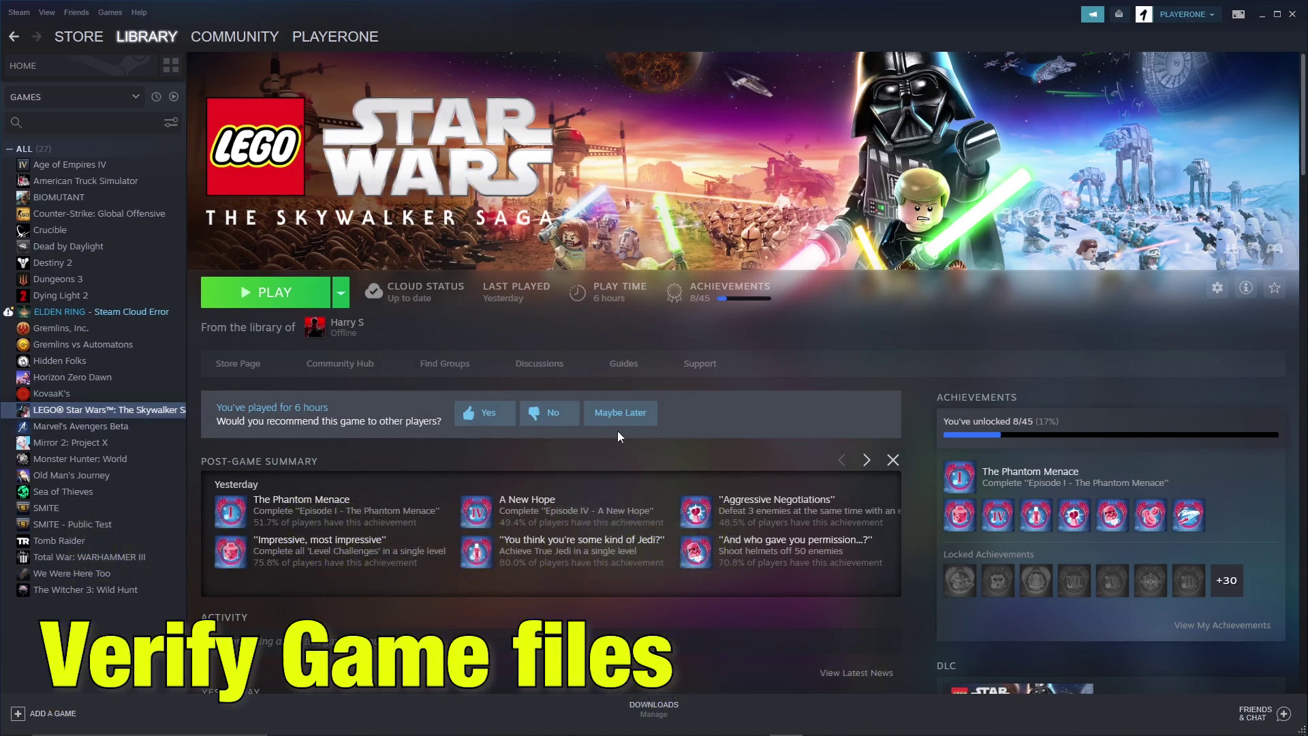
Step: Reopen the game's Steam properties on the Local Files tab, showing 37.92 GB on drive F:
{"action": "left_click", "coordinate": [1217, 288]}
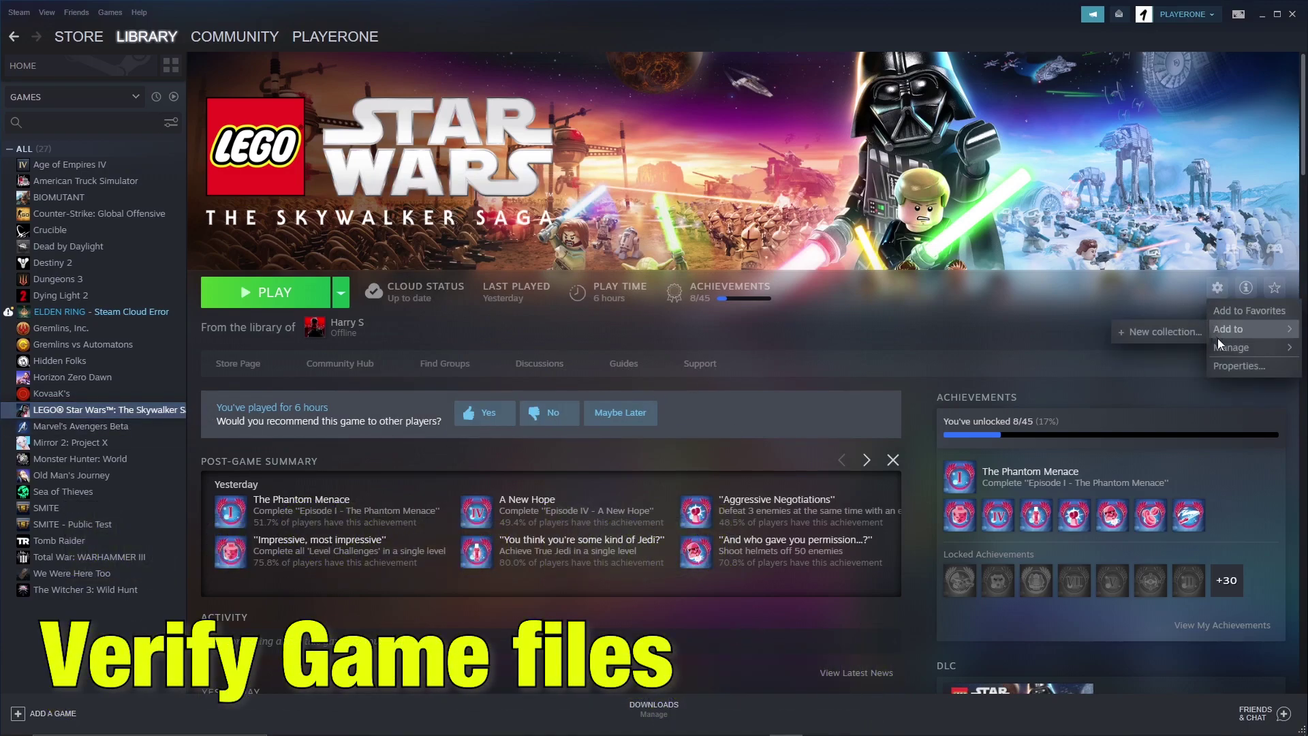
{"action": "left_click", "coordinate": [1236, 364]}
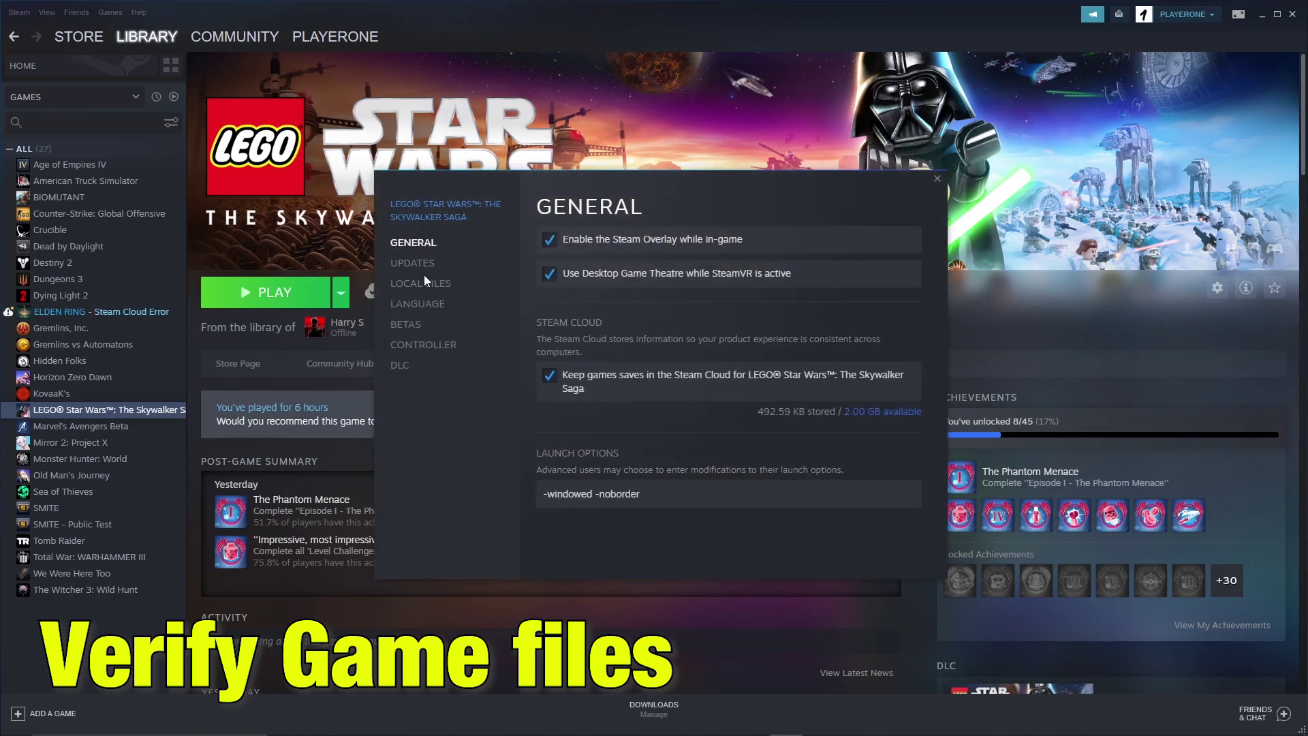
{"action": "left_click", "coordinate": [424, 282]}
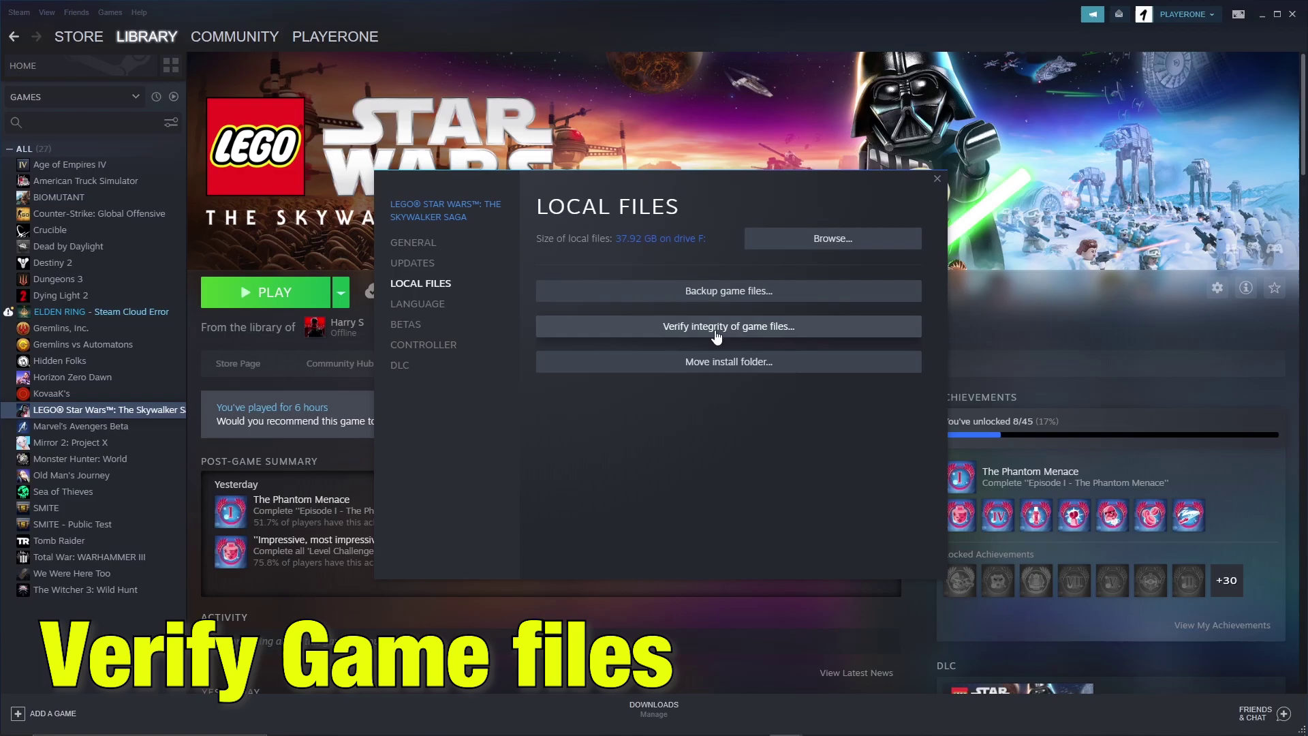